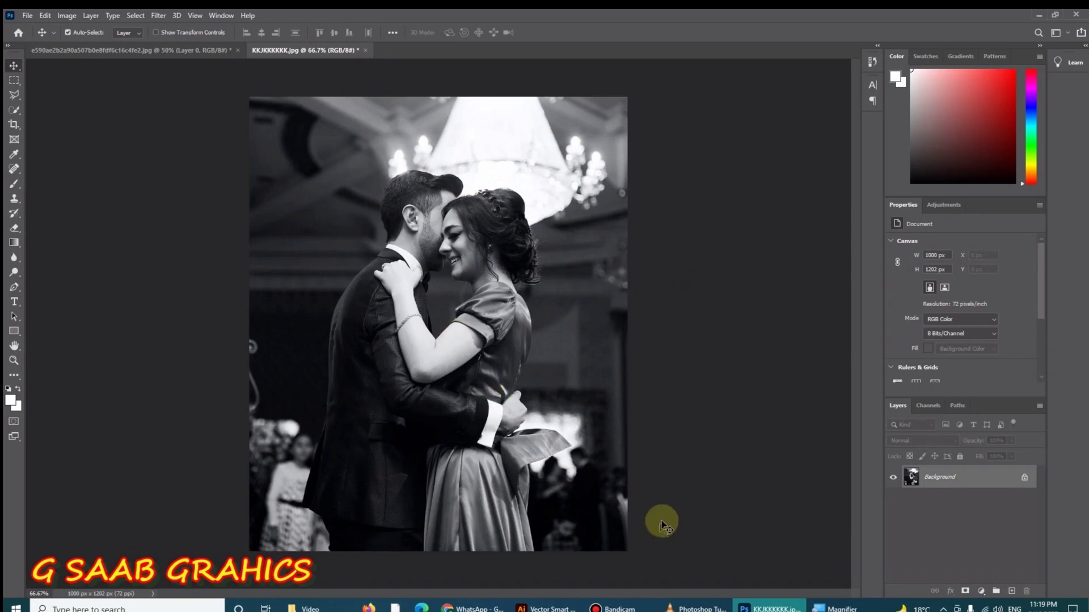
# Use the Quick Selection Tool's Select Subject to select the dancing couple
pyautogui.click(12, 112)
pyautogui.click(68, 121)
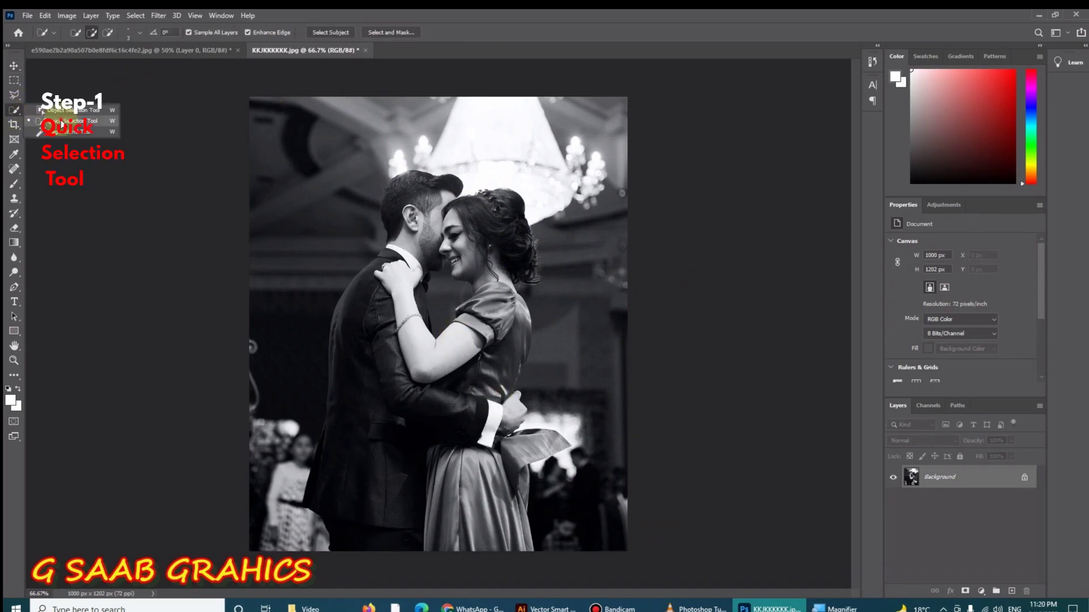
pyautogui.click(333, 32)
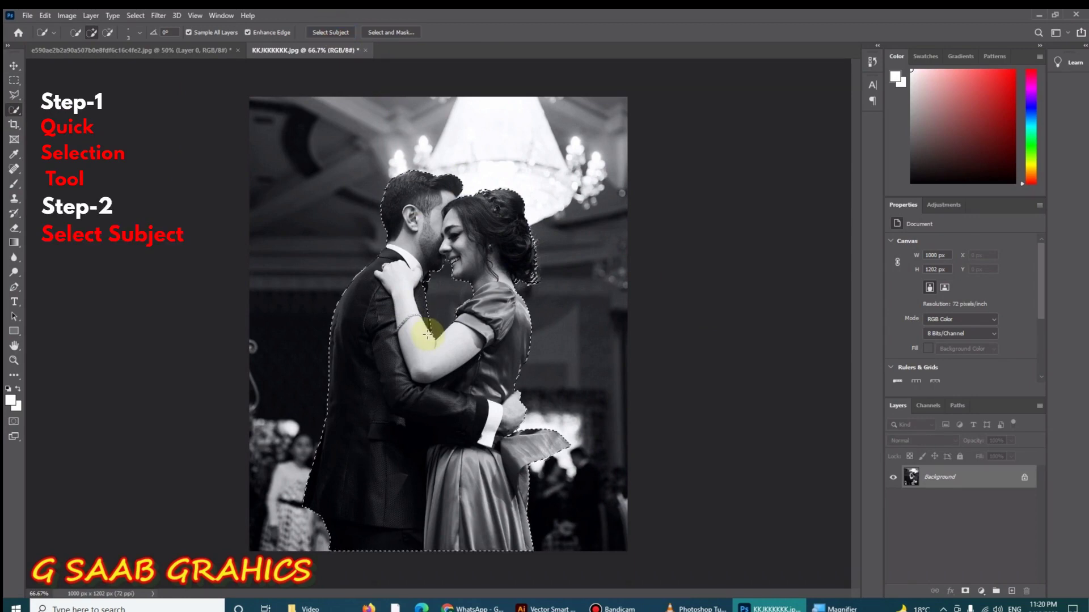
# Zoom in and add the tops of the man's and woman's hair to the selection
pyautogui.scroll(2, 506, 304)
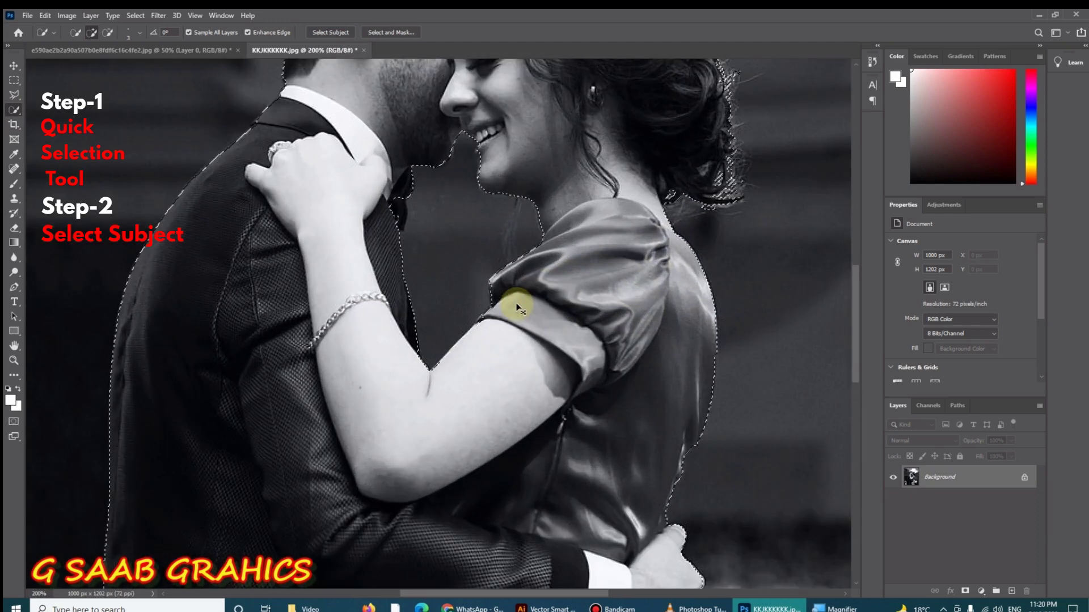
pyautogui.scroll(2, 566, 225)
pyautogui.scroll(1, 566, 226)
pyautogui.scroll(1, 566, 226)
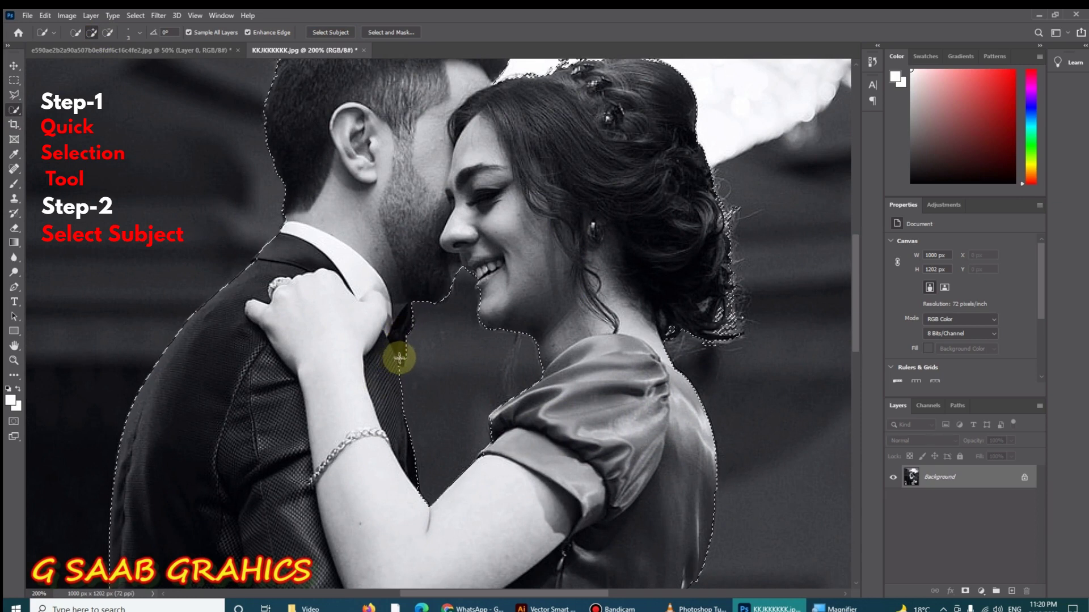
pyautogui.scroll(2, 386, 295)
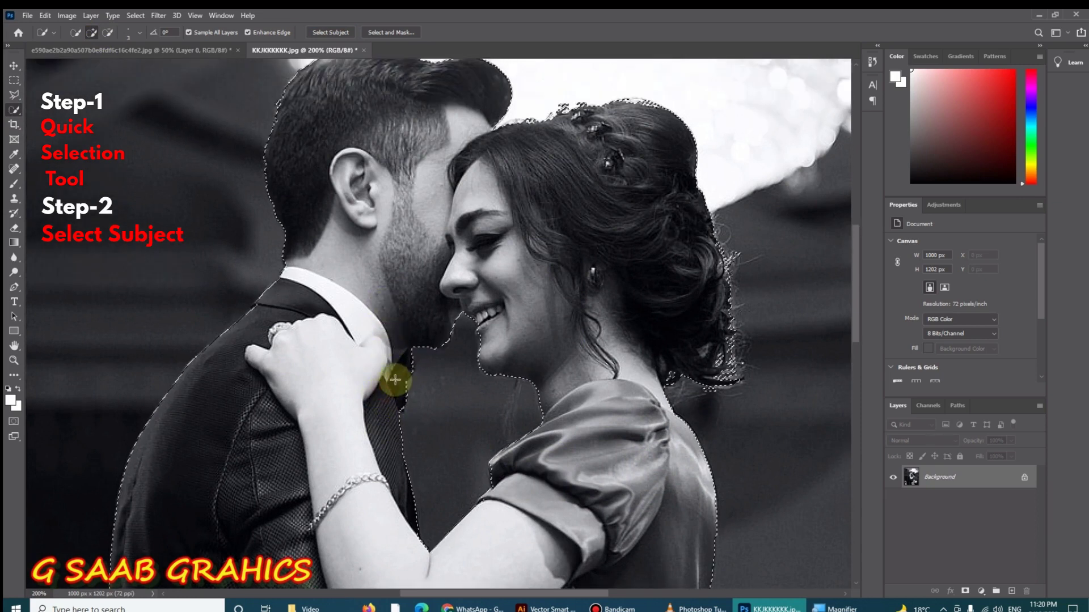
pyautogui.scroll(2, 391, 354)
pyautogui.scroll(2, 390, 359)
pyautogui.scroll(1, 391, 358)
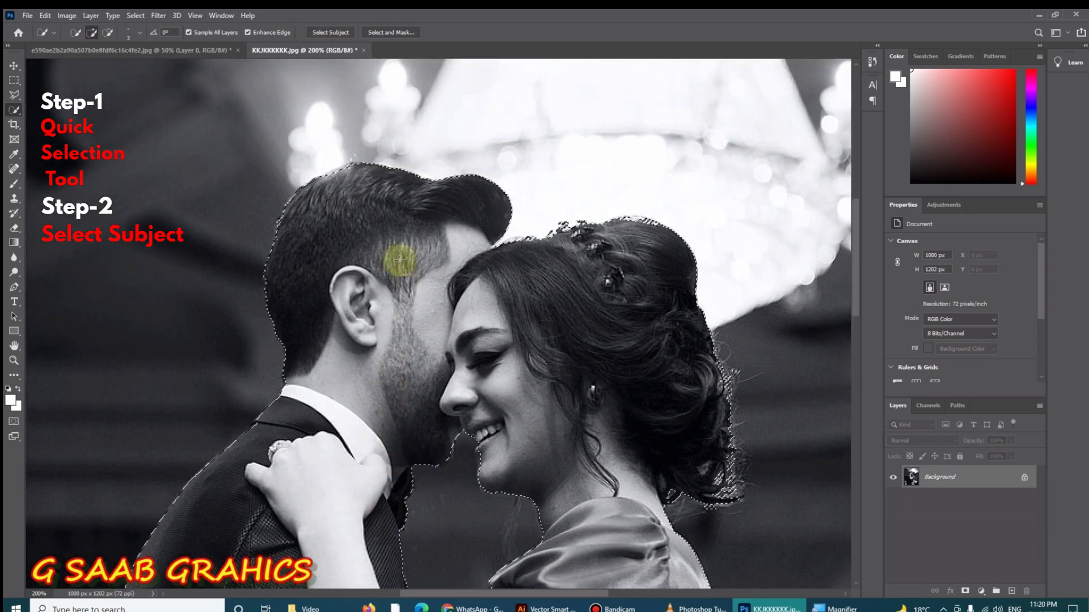
pyautogui.click(354, 171)
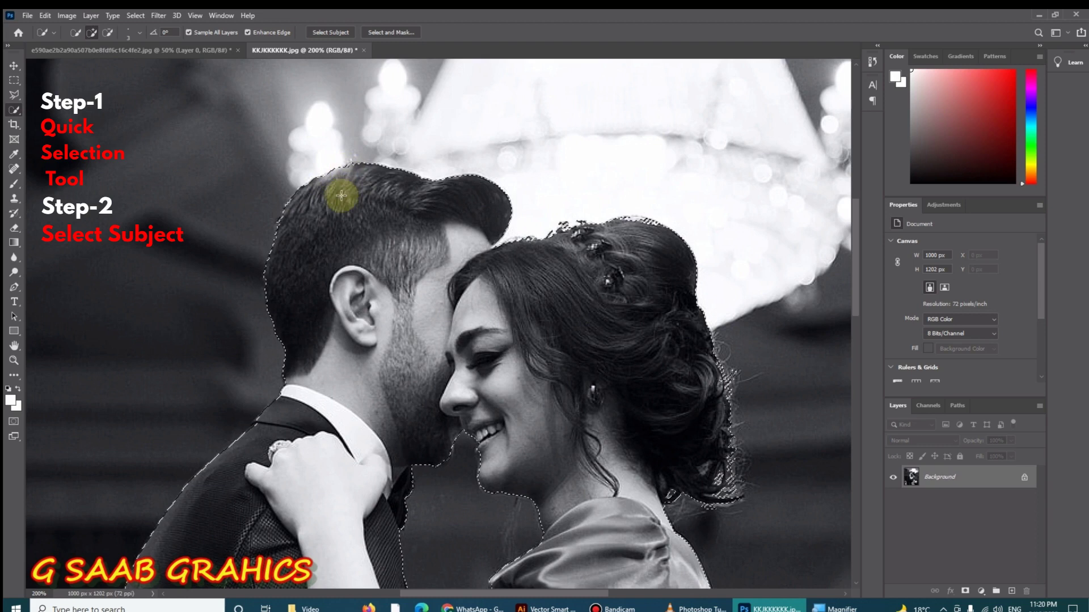
pyautogui.scroll(-1, 624, 284)
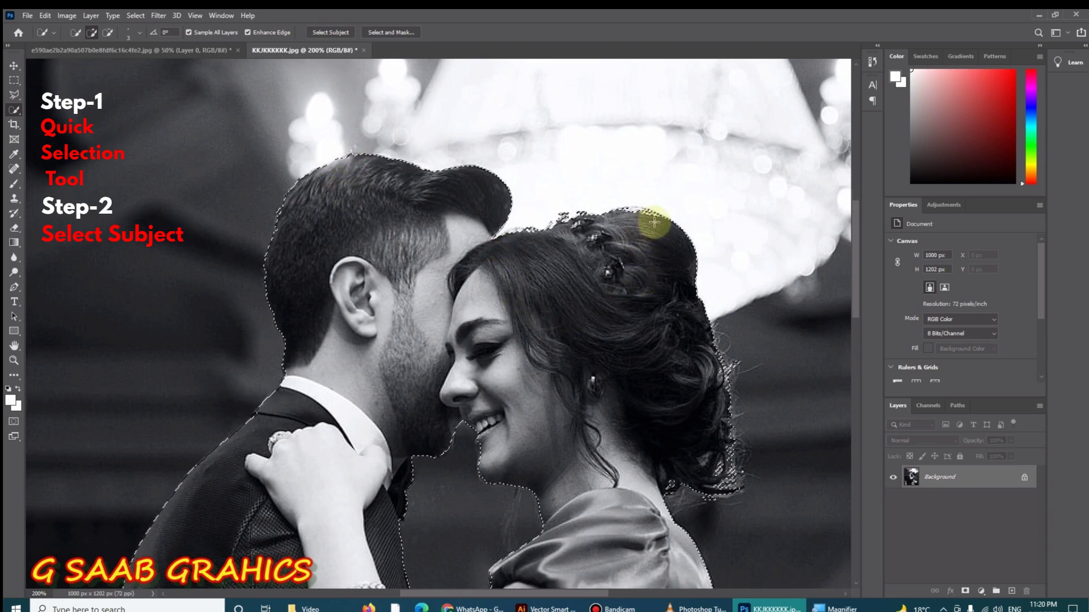
pyautogui.click(655, 223)
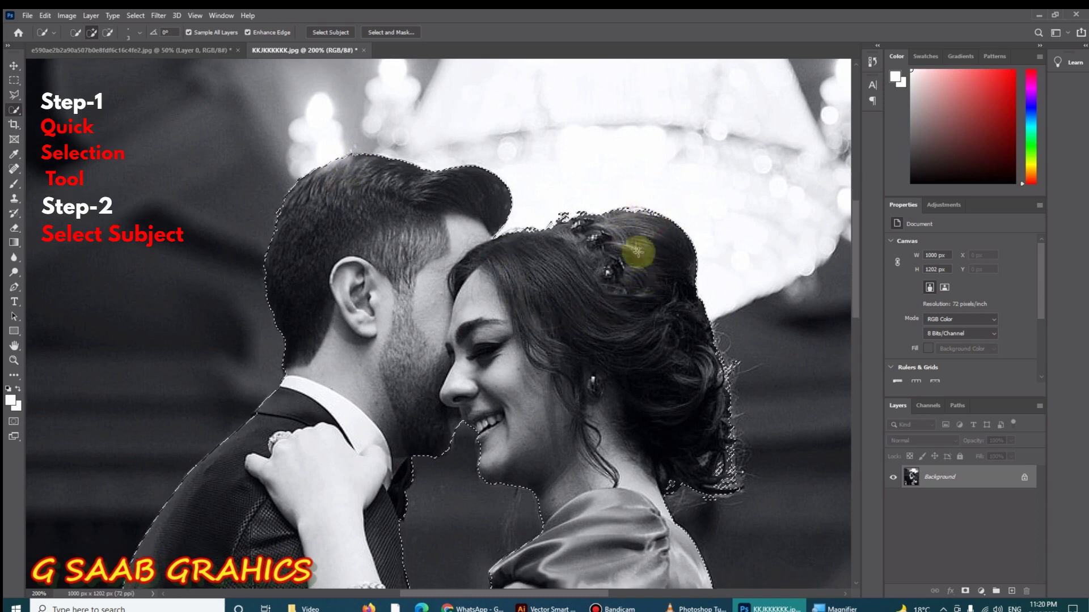
# Subtract stray background near the woman's neck and touch up the selection along her hair
pyautogui.scroll(-3, 680, 391)
pyautogui.click(666, 456)
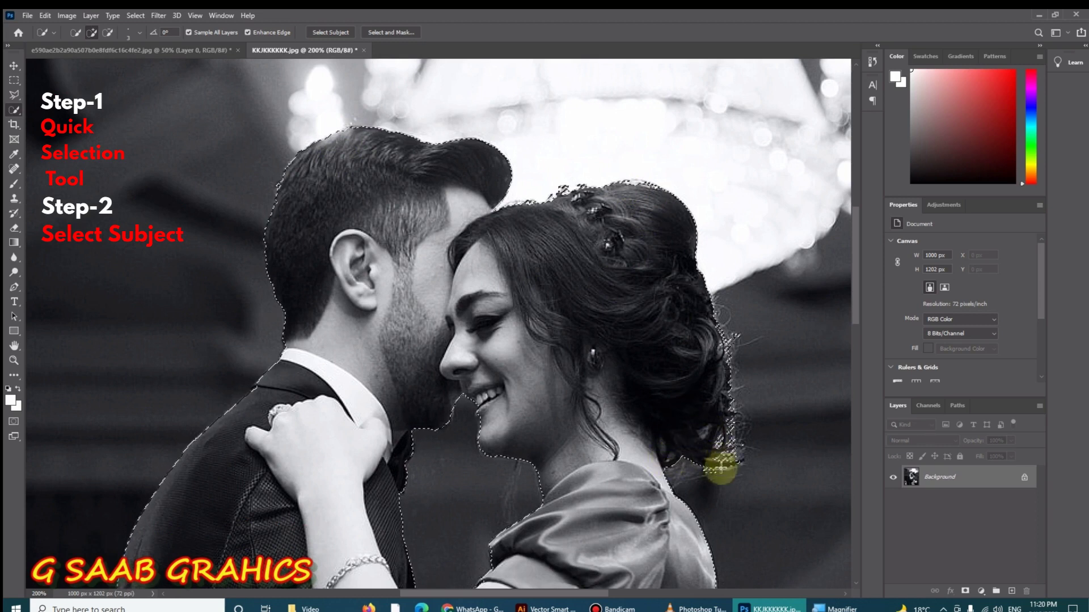
pyautogui.click(108, 33)
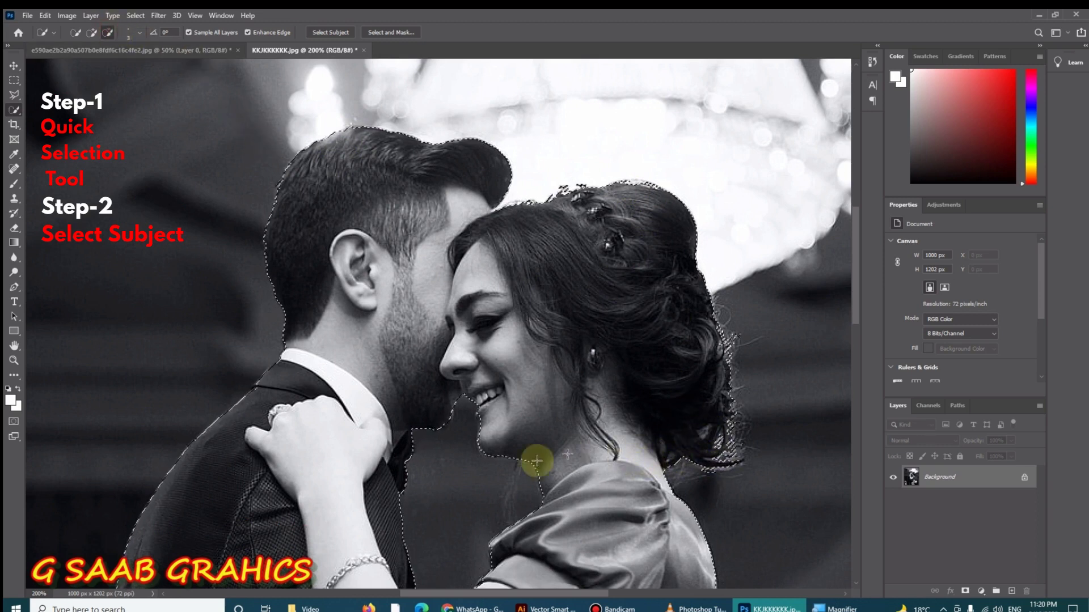
pyautogui.moveTo(687, 468); pyautogui.dragTo(702, 472)
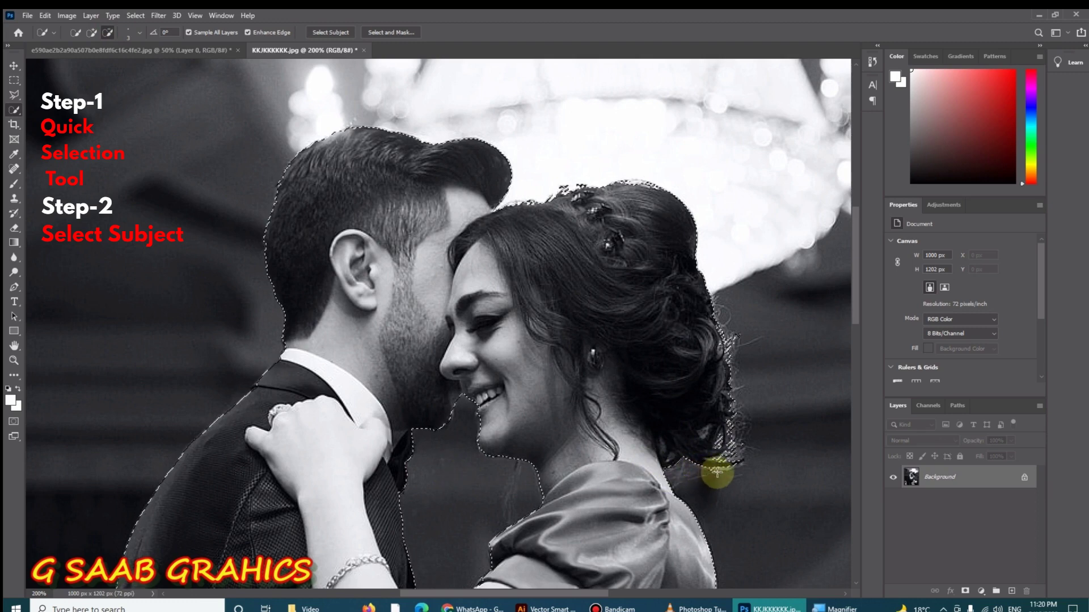
pyautogui.scroll(-2, 627, 463)
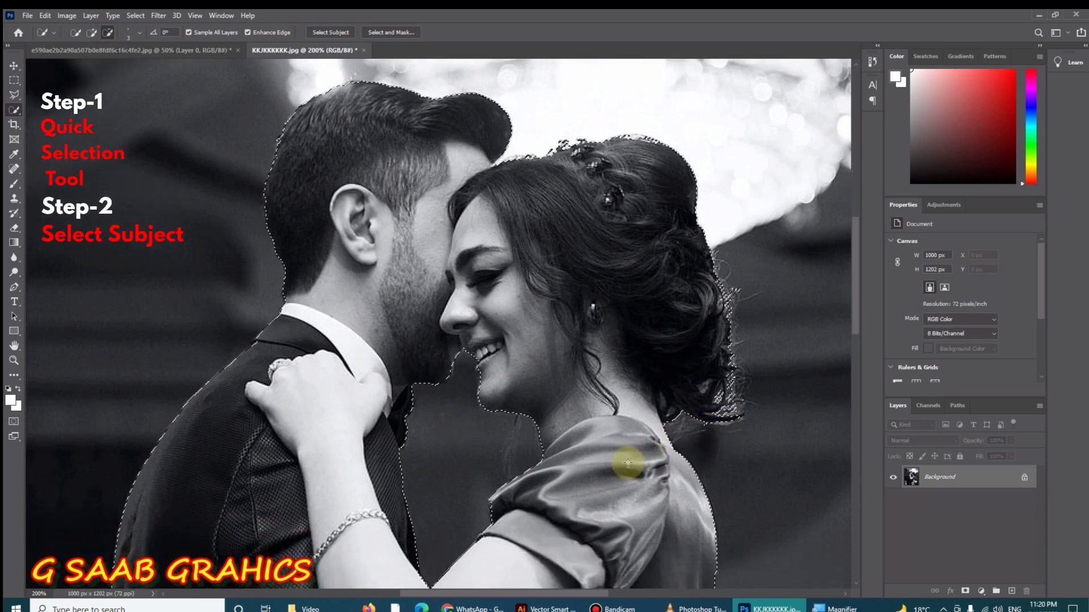
pyautogui.scroll(-1, 627, 462)
pyautogui.scroll(-1, 637, 449)
pyautogui.scroll(-1, 638, 450)
pyautogui.scroll(-1, 639, 450)
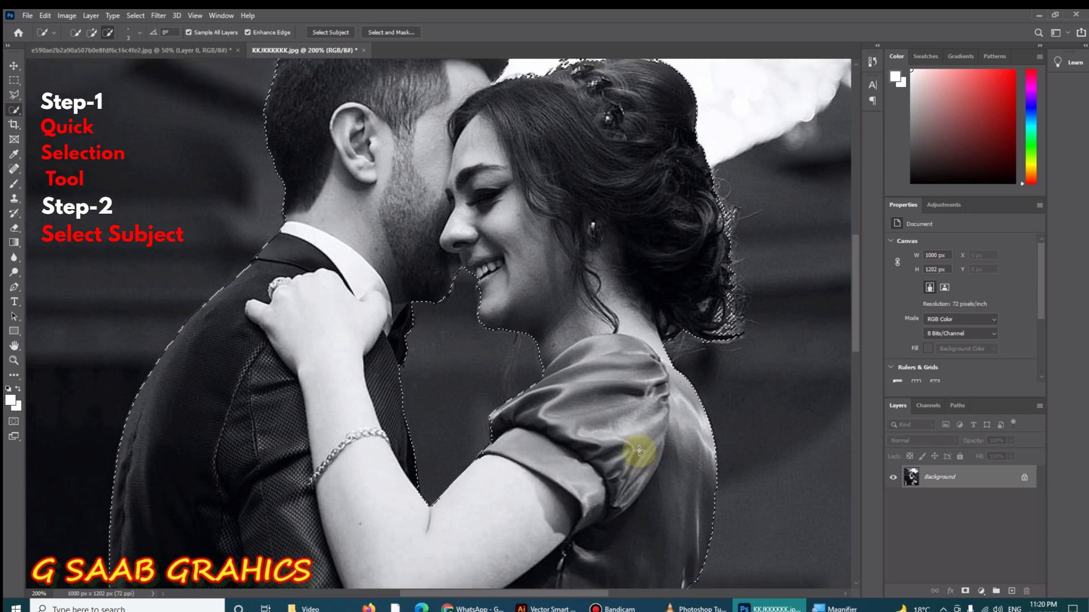
pyautogui.scroll(3, 638, 451)
pyautogui.scroll(1, 636, 450)
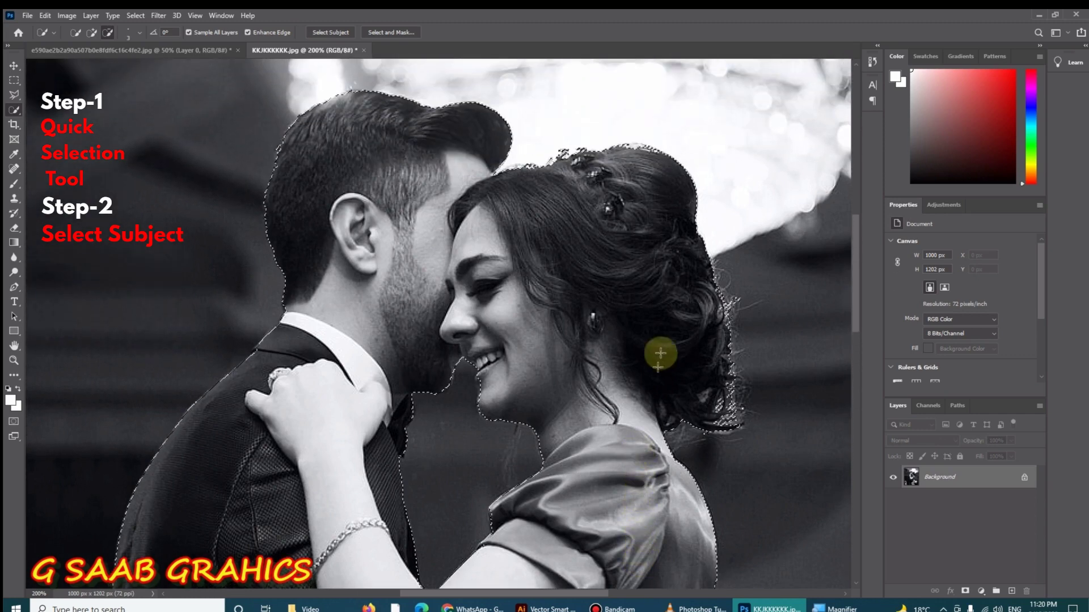
pyautogui.click(659, 145)
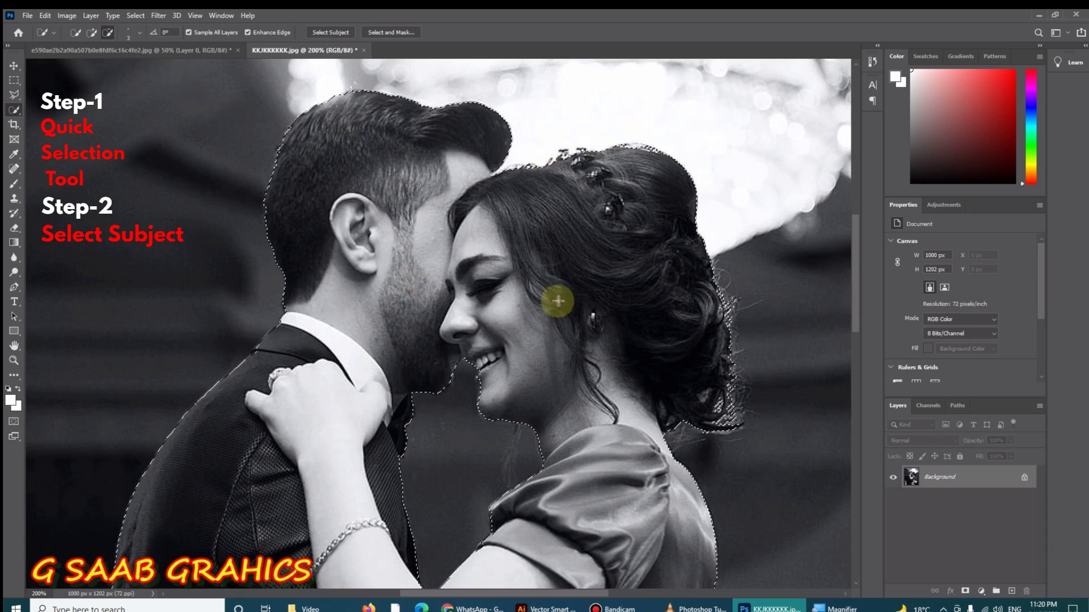
# Zoom out and unlock the Background photo layer so it becomes Layer 0
pyautogui.hotkey('ctrl', '-')
pyautogui.hotkey('ctrl', '-')
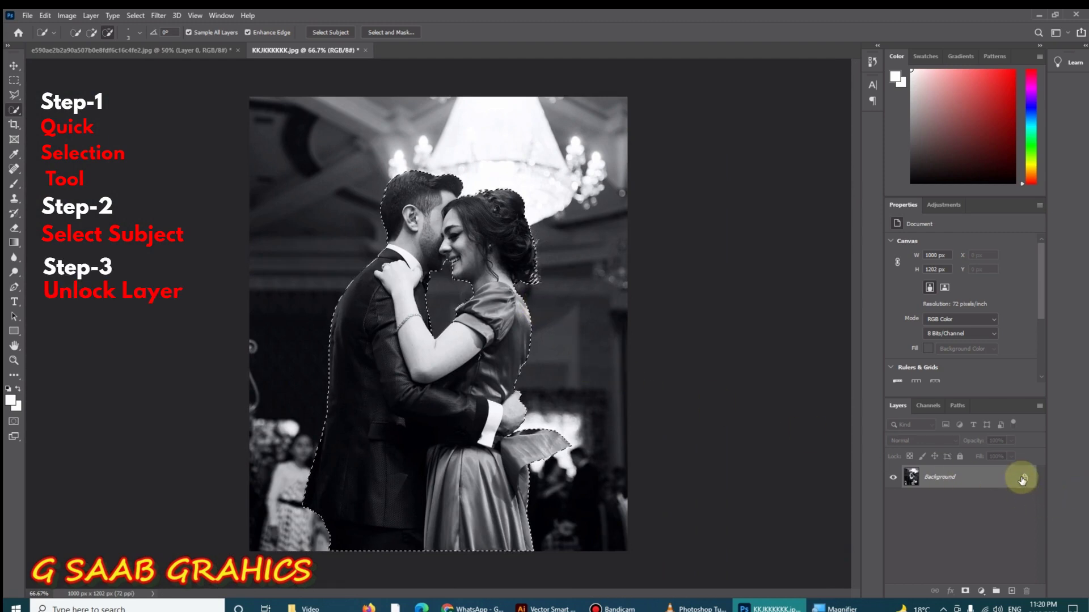
pyautogui.click(1024, 479)
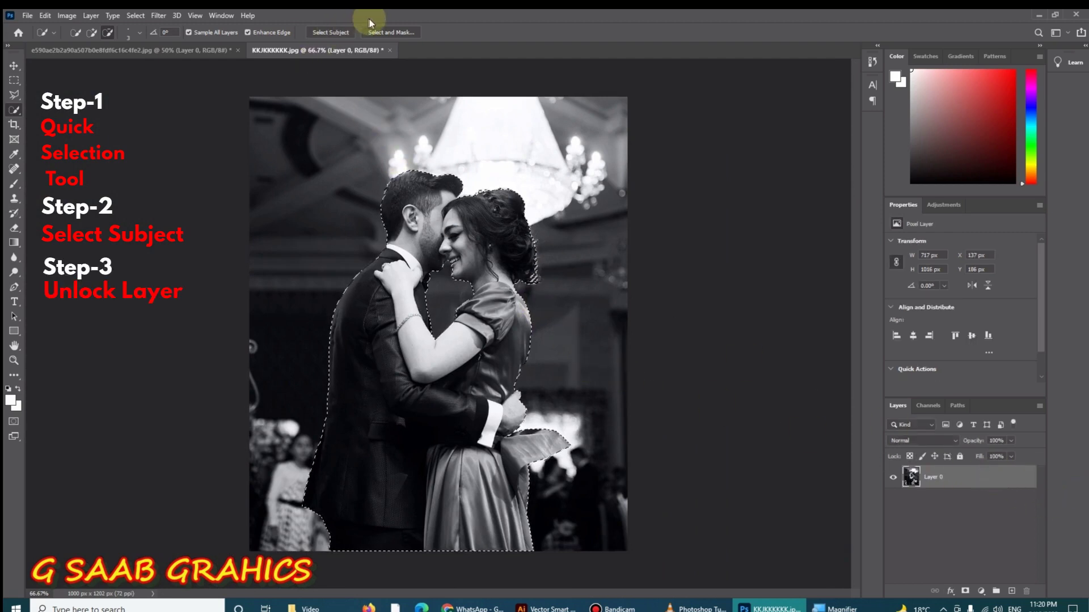
pyautogui.click(377, 32)
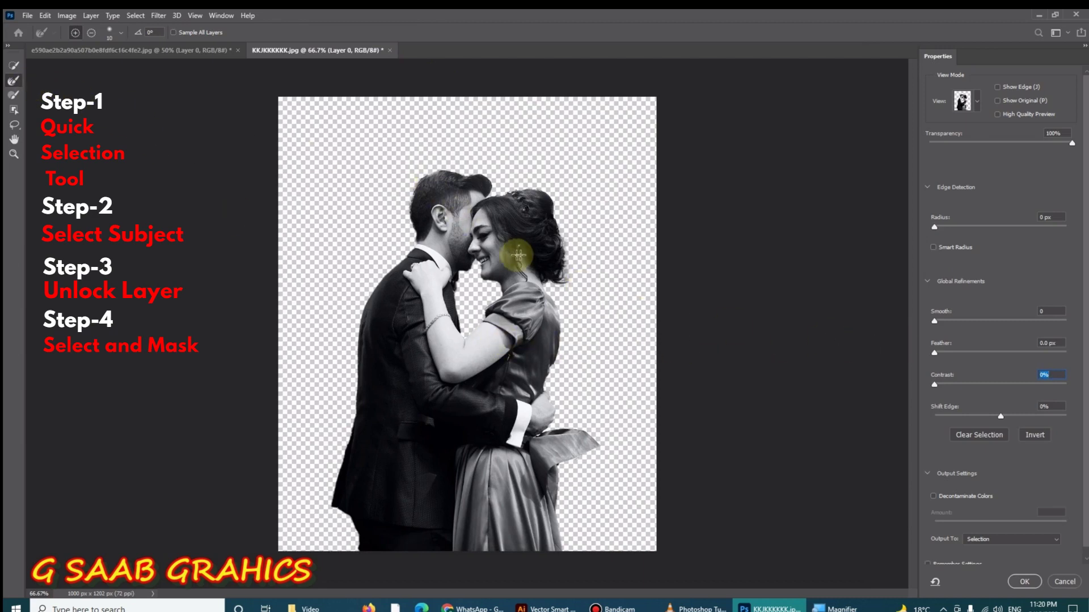
# At 300% zoom, brush the Refine Edge tool along the woman's bun, head and neck hair
pyautogui.hotkey('ctrl', '+')
pyautogui.hotkey('ctrl', '+')
pyautogui.hotkey('ctrl', '+')
pyautogui.hotkey('ctrl', '+')
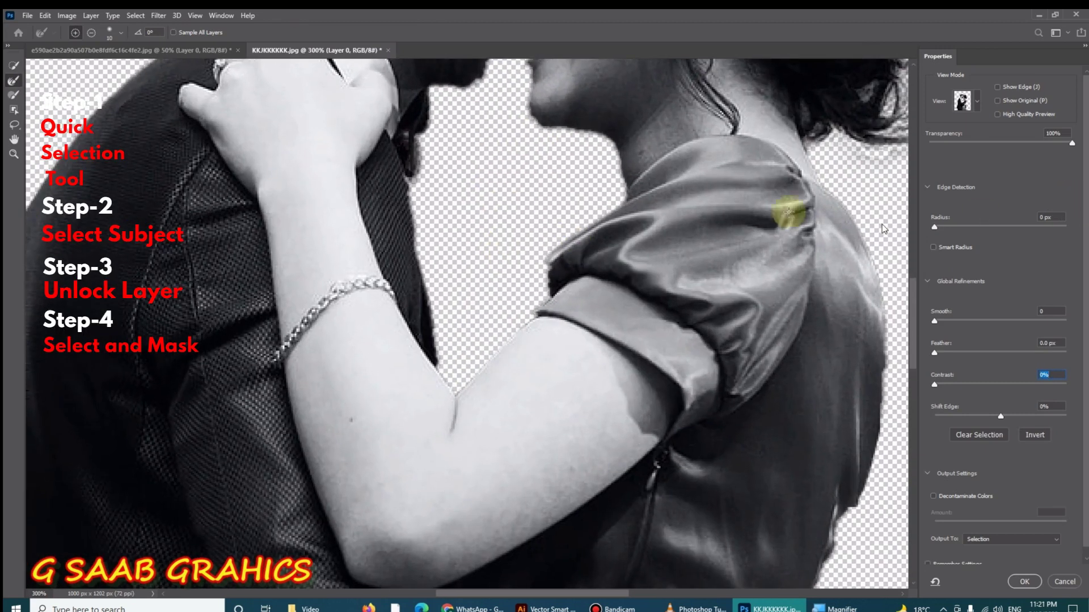
pyautogui.moveTo(913, 316); pyautogui.dragTo(915, 250)
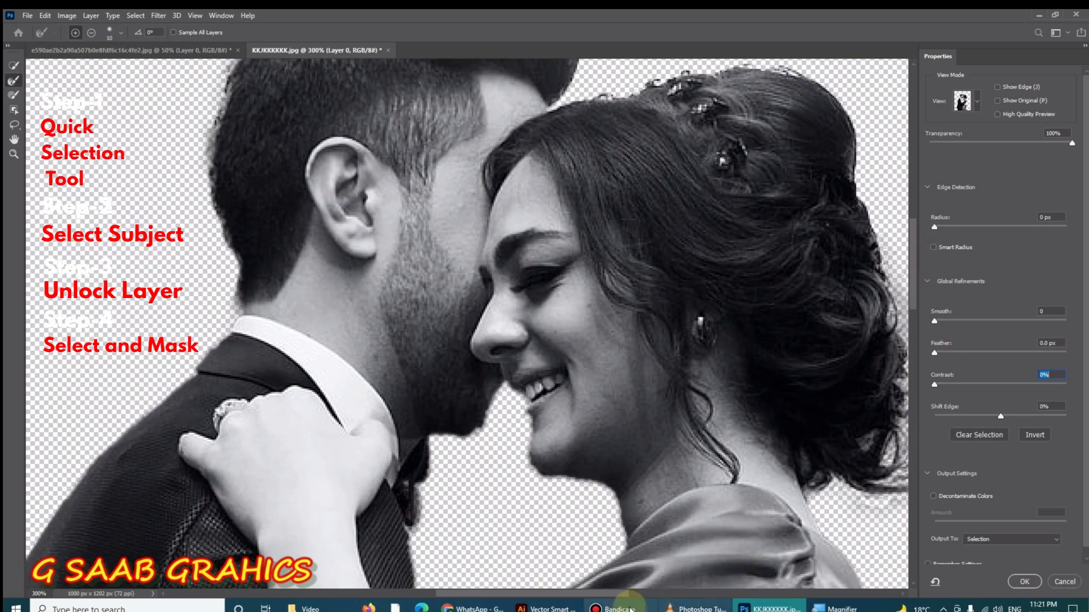
pyautogui.moveTo(614, 590); pyautogui.dragTo(656, 583)
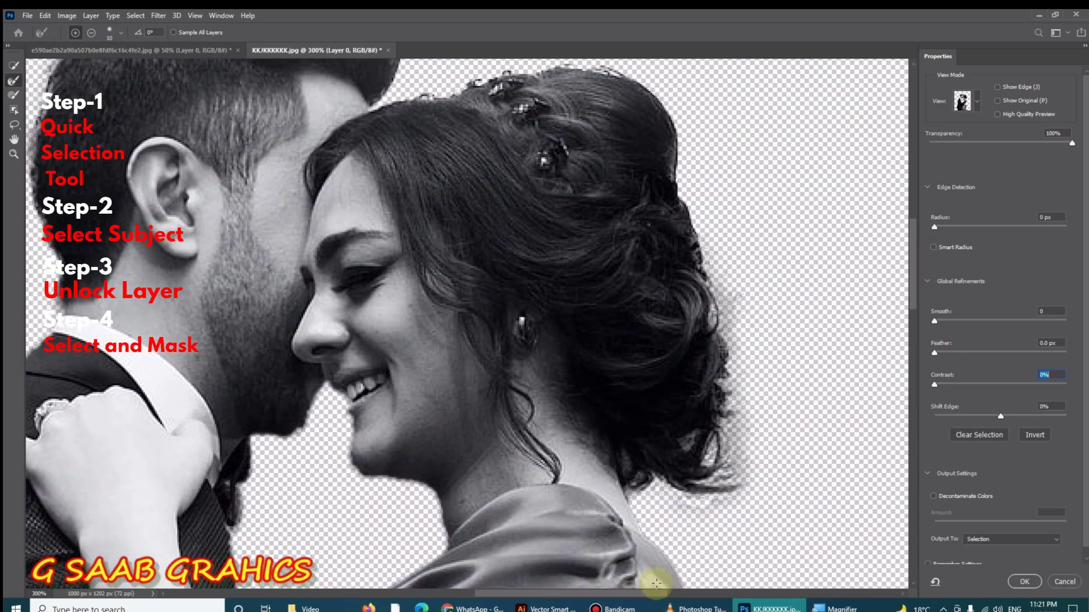
pyautogui.moveTo(684, 235); pyautogui.dragTo(698, 282)
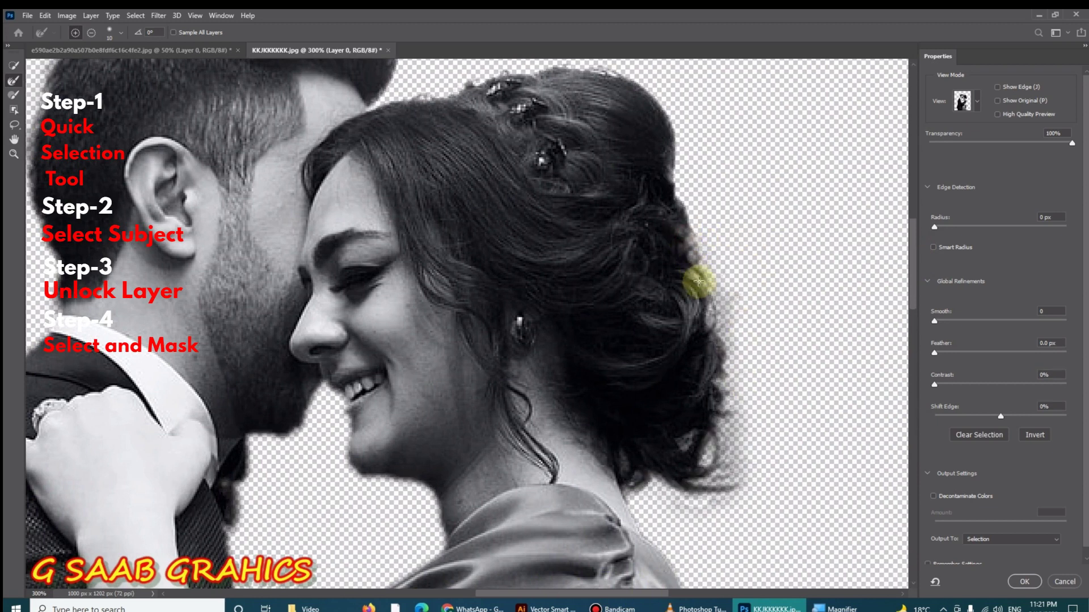
pyautogui.moveTo(725, 383); pyautogui.dragTo(718, 421)
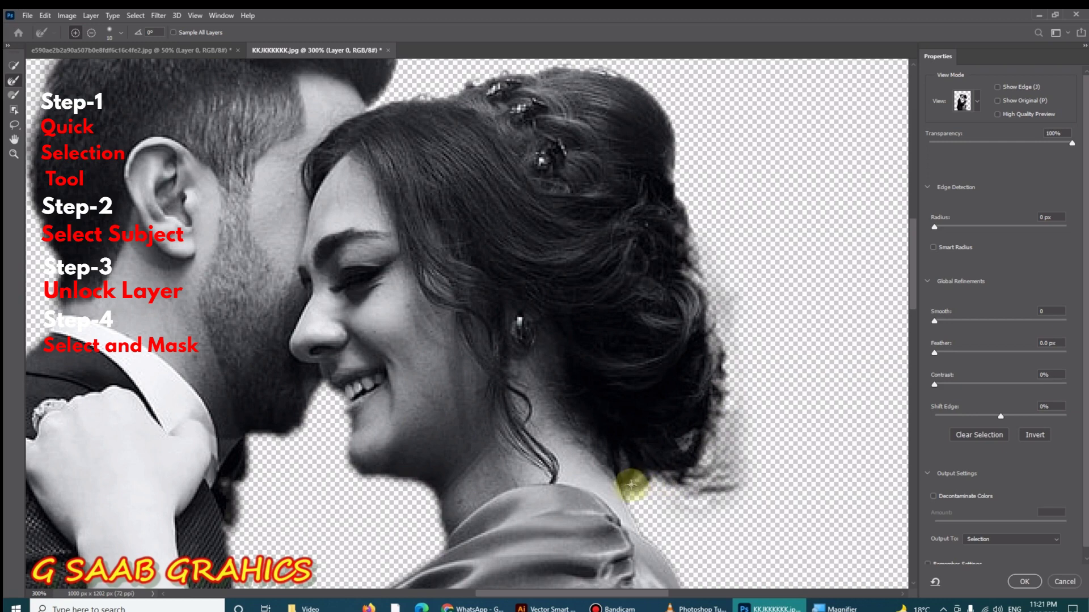
pyautogui.moveTo(625, 486); pyautogui.dragTo(732, 479)
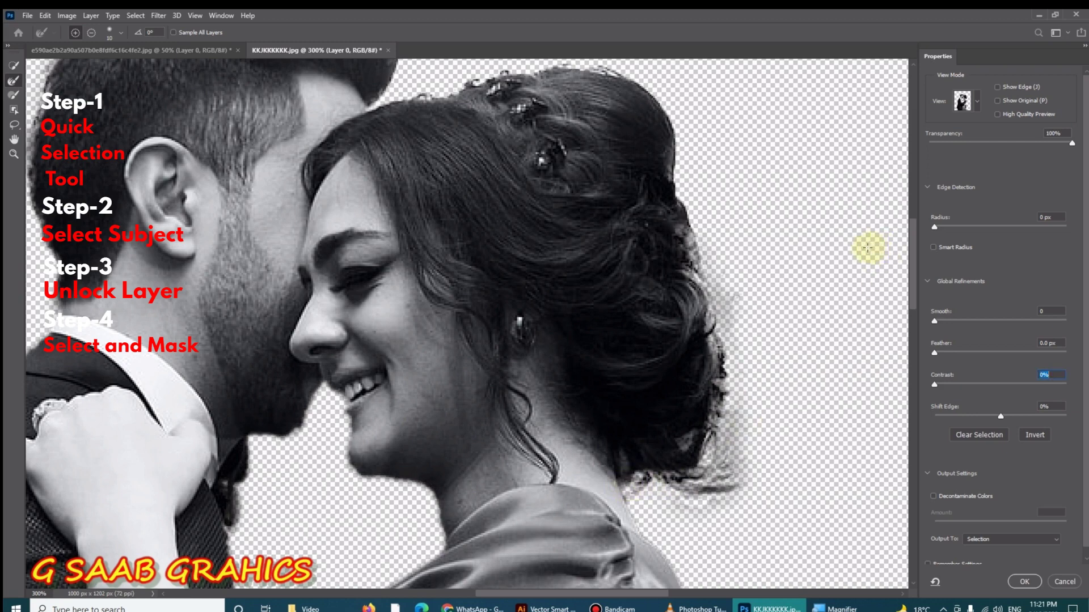
pyautogui.hotkey('ctrl', '-')
pyautogui.hotkey('ctrl', '-')
pyautogui.hotkey('ctrl', '-')
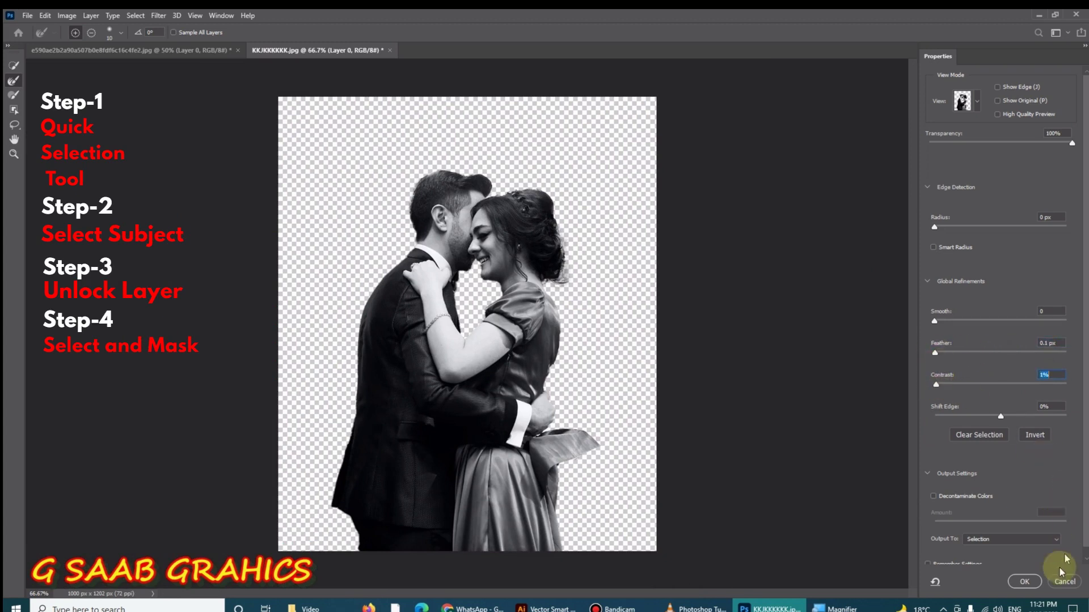
# Apply the refined edges and invert the selection to the background around the couple
pyautogui.click(1024, 581)
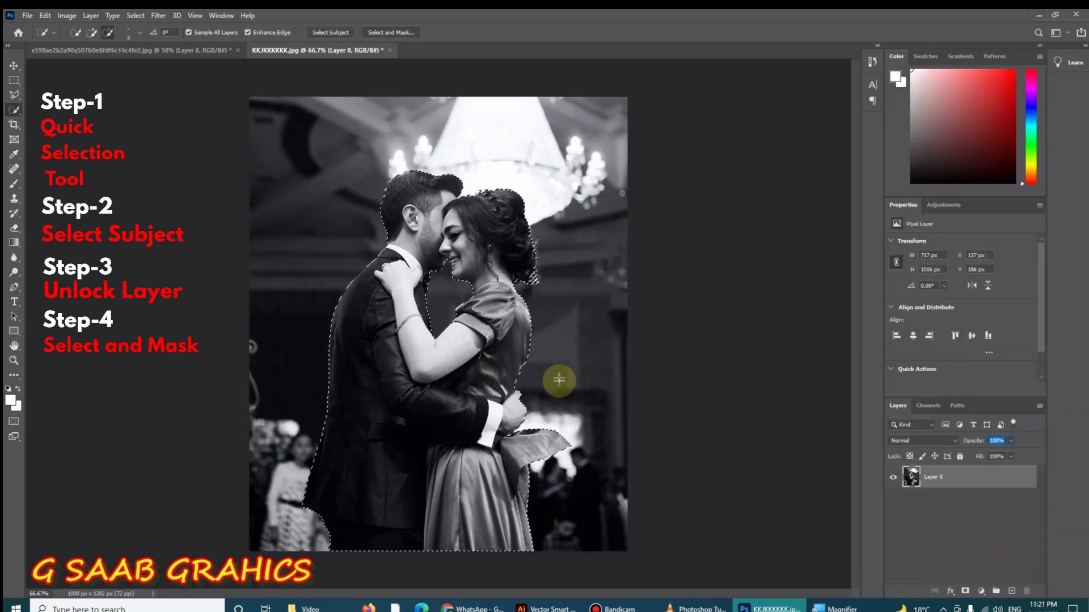
pyautogui.rightClick(498, 339)
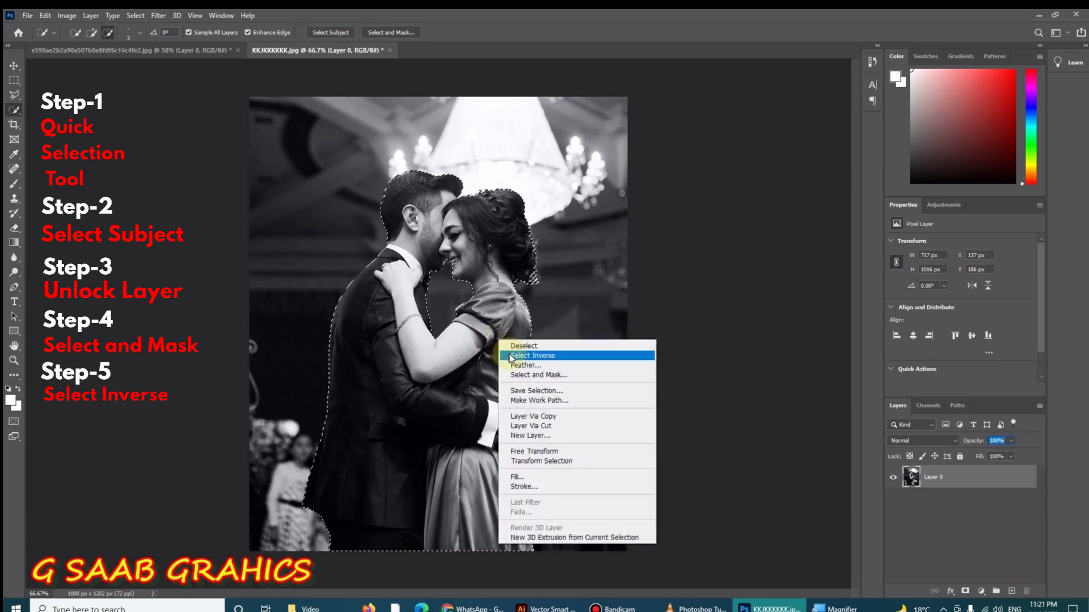
pyautogui.click(510, 356)
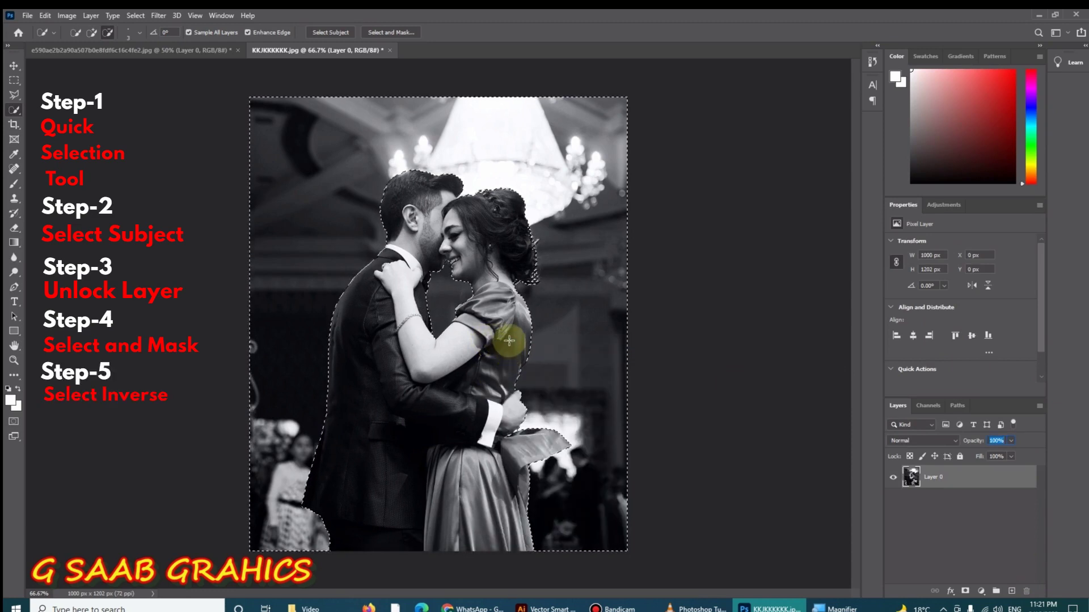
pyautogui.press('Delete')
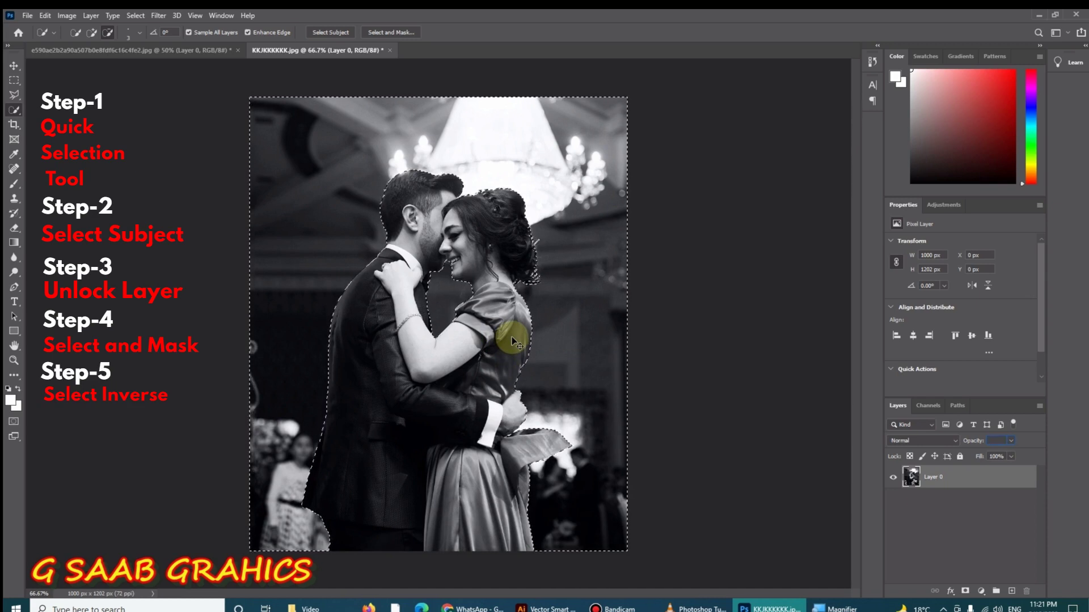
# Restore the layer to full opacity and cut the selected ballroom background away with Ctrl+X
pyautogui.click(1006, 444)
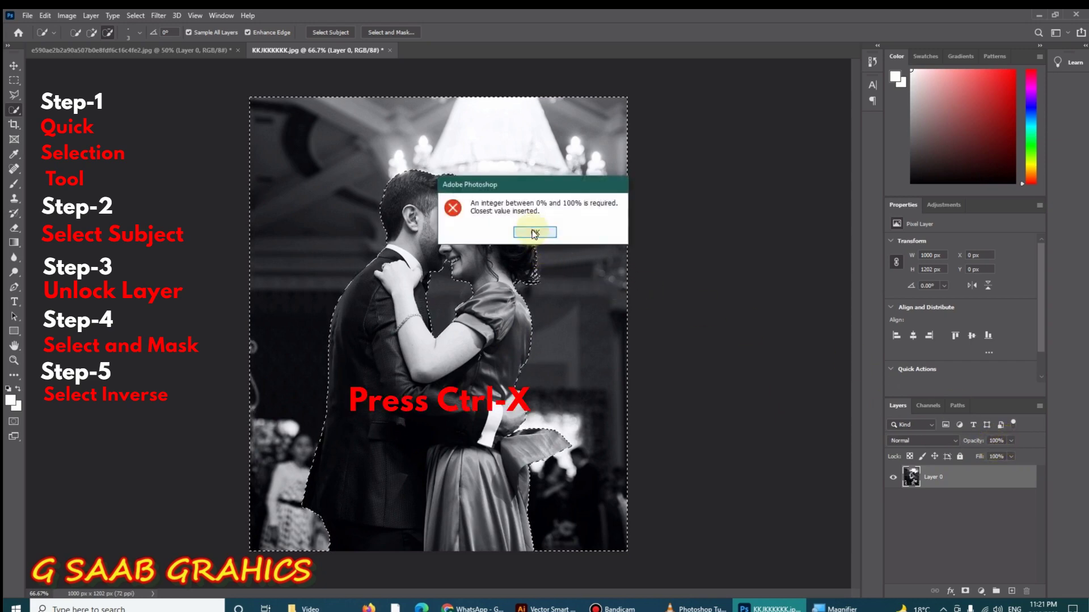
pyautogui.click(535, 232)
pyautogui.click(1010, 441)
pyautogui.click(996, 460)
pyautogui.moveTo(996, 462); pyautogui.dragTo(1032, 464)
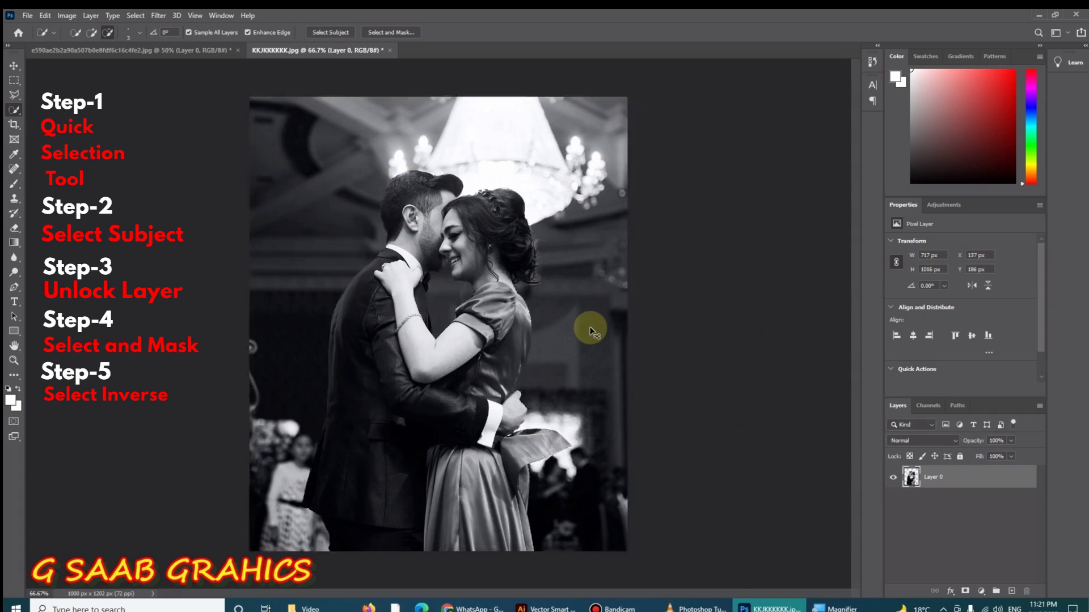
pyautogui.hotkey('ctrl', 'x')
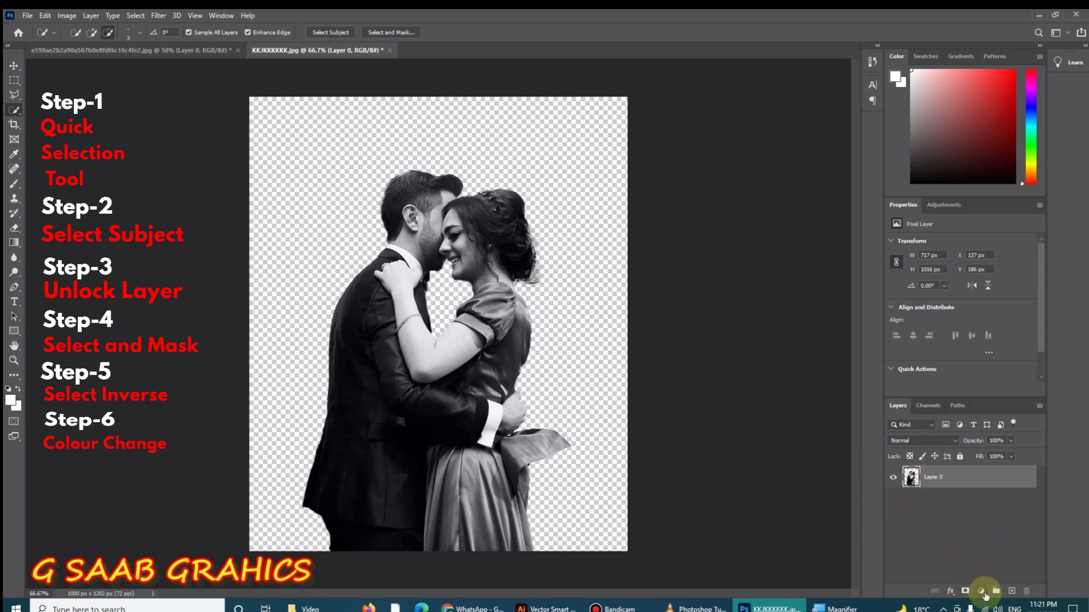
# Add a pure black Solid Color fill layer
pyautogui.click(981, 591)
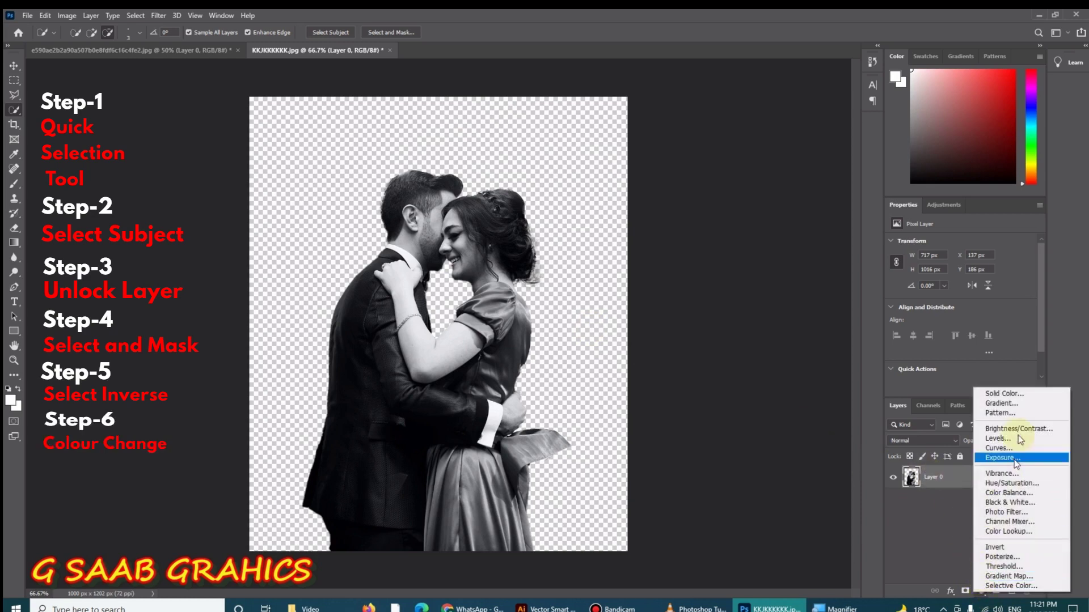
pyautogui.click(1015, 391)
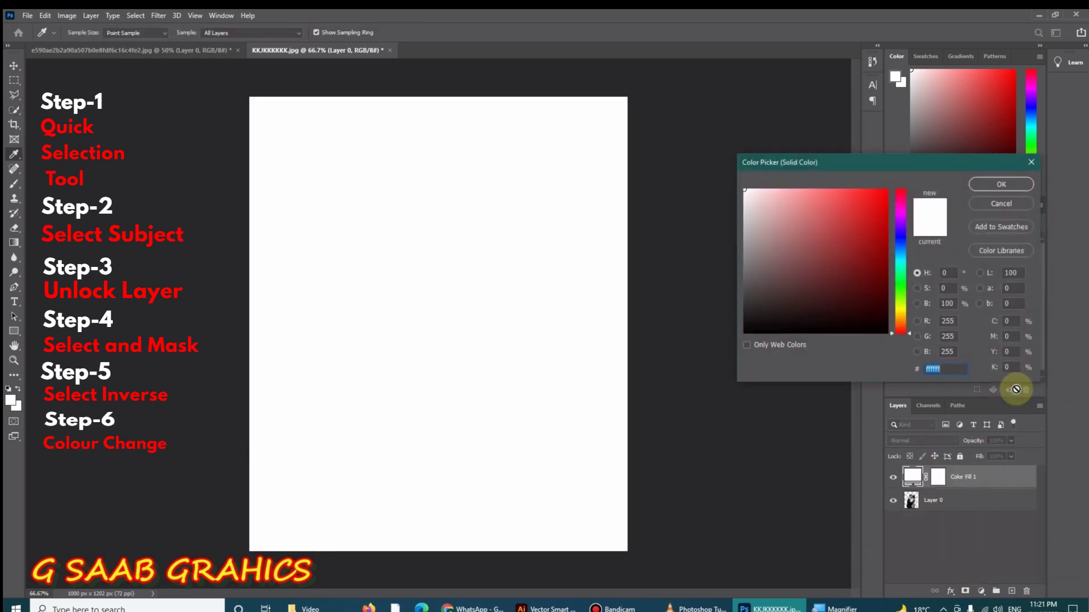
pyautogui.moveTo(873, 323); pyautogui.dragTo(884, 348)
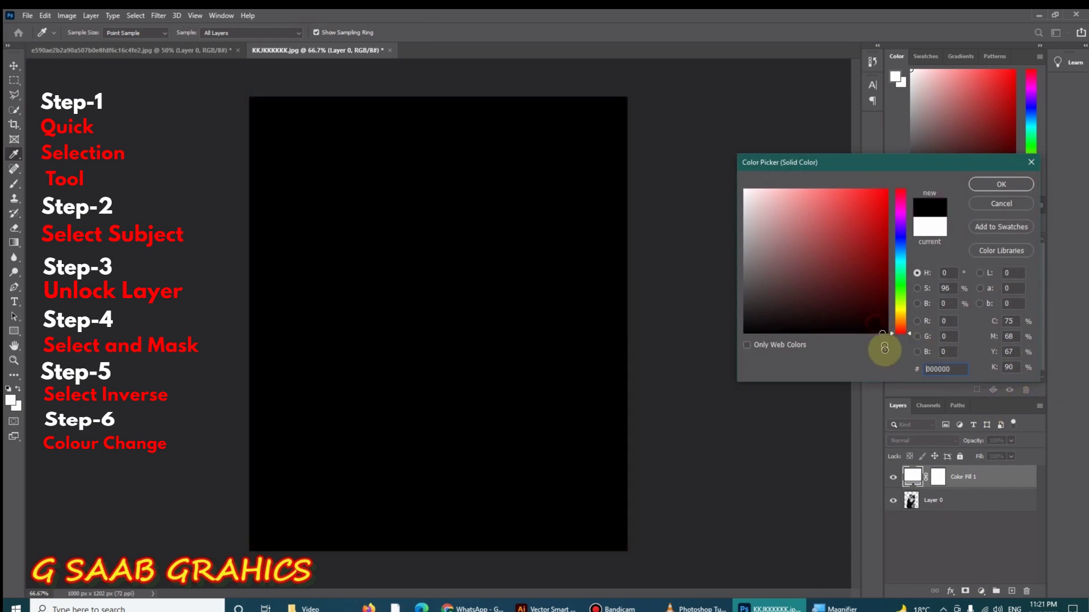
pyautogui.click(999, 185)
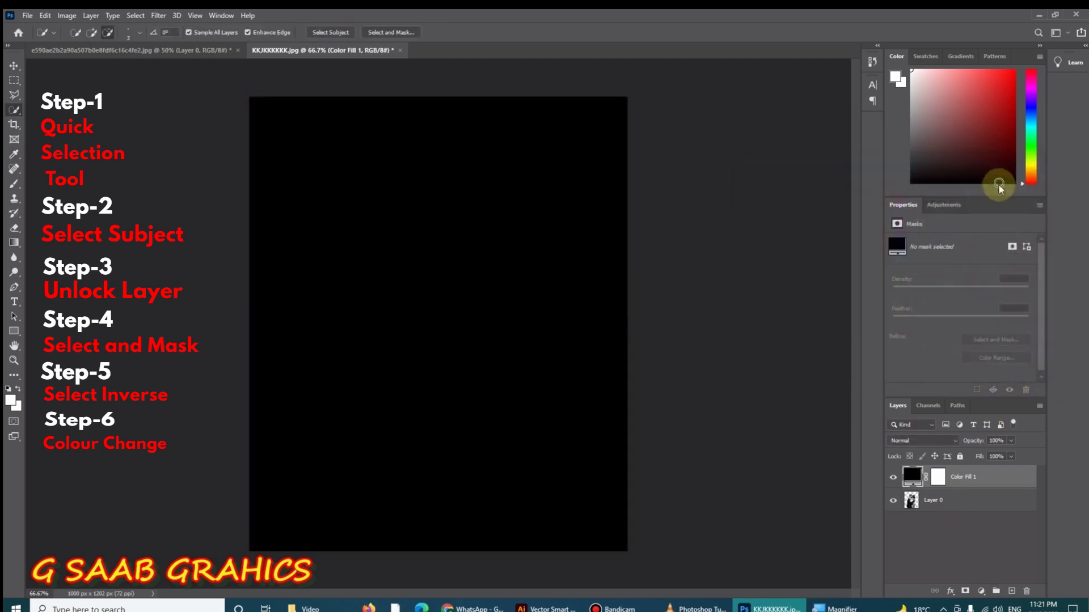
# Clip the black fill to the couple cutout and merge both into one layer
pyautogui.rightClick(993, 464)
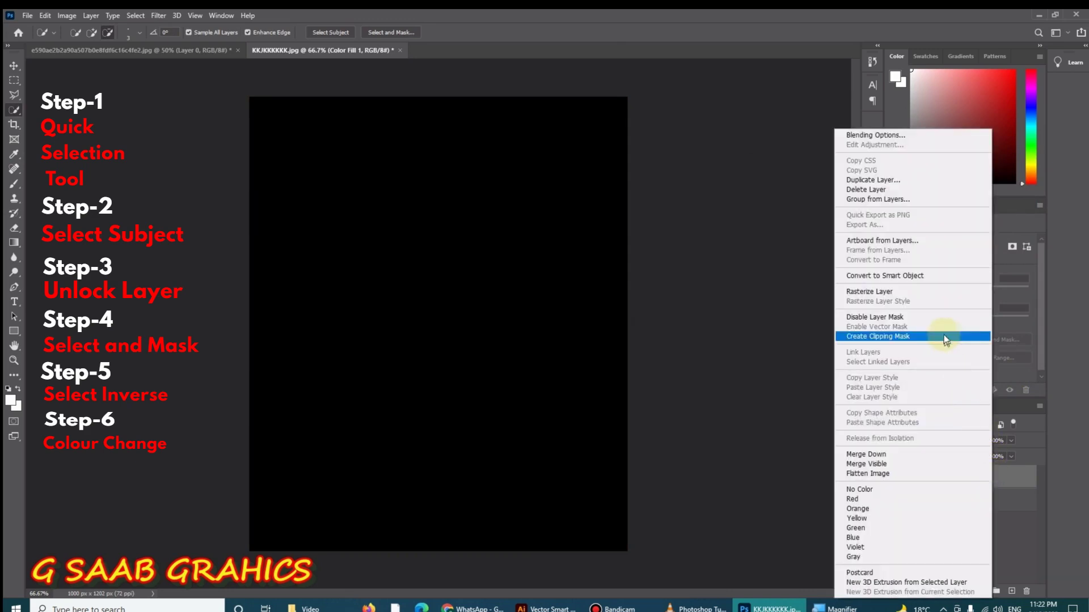
pyautogui.click(833, 338)
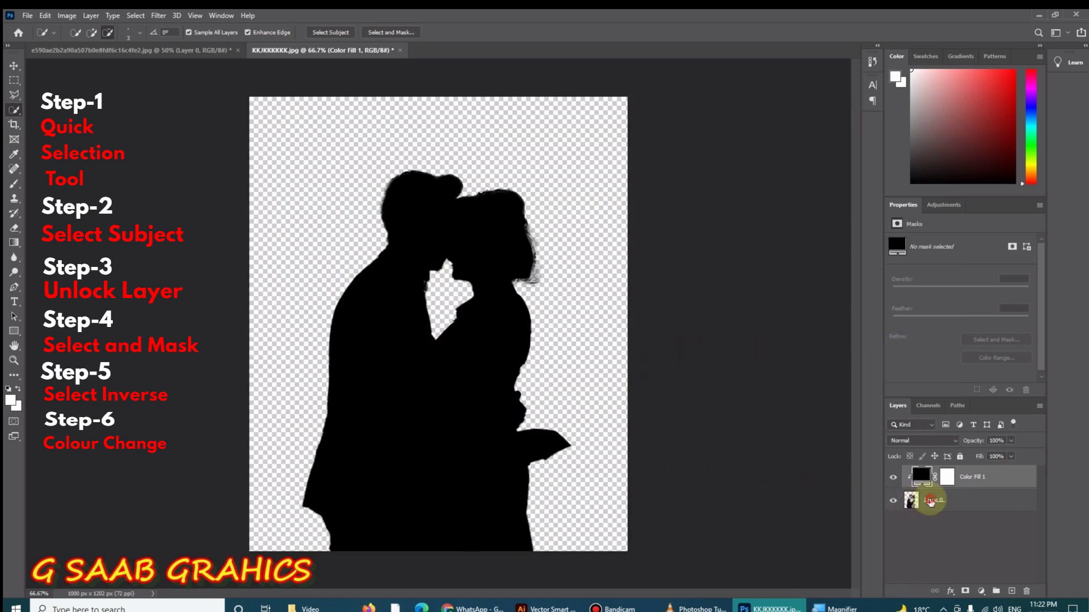
pyautogui.keyDown('shift'); pyautogui.click(930, 501); pyautogui.keyUp('shift')
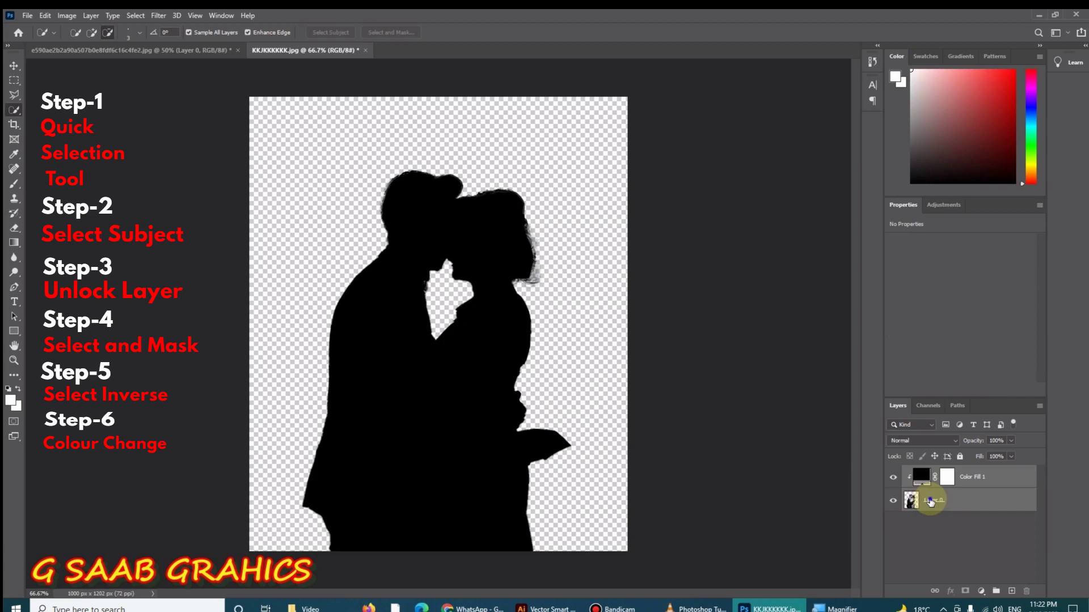
pyautogui.rightClick(931, 501)
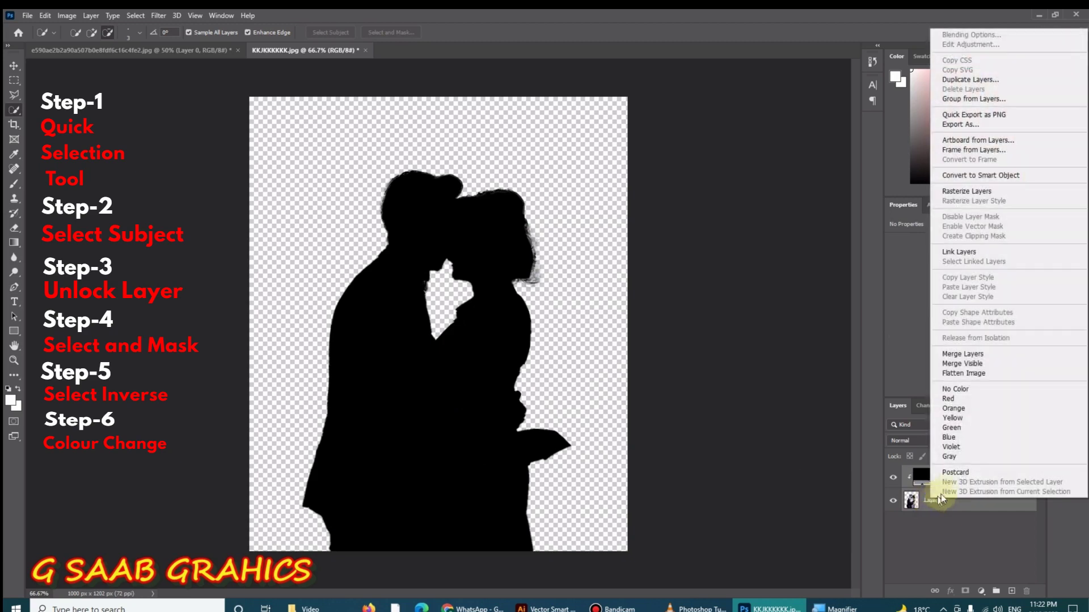
pyautogui.click(966, 353)
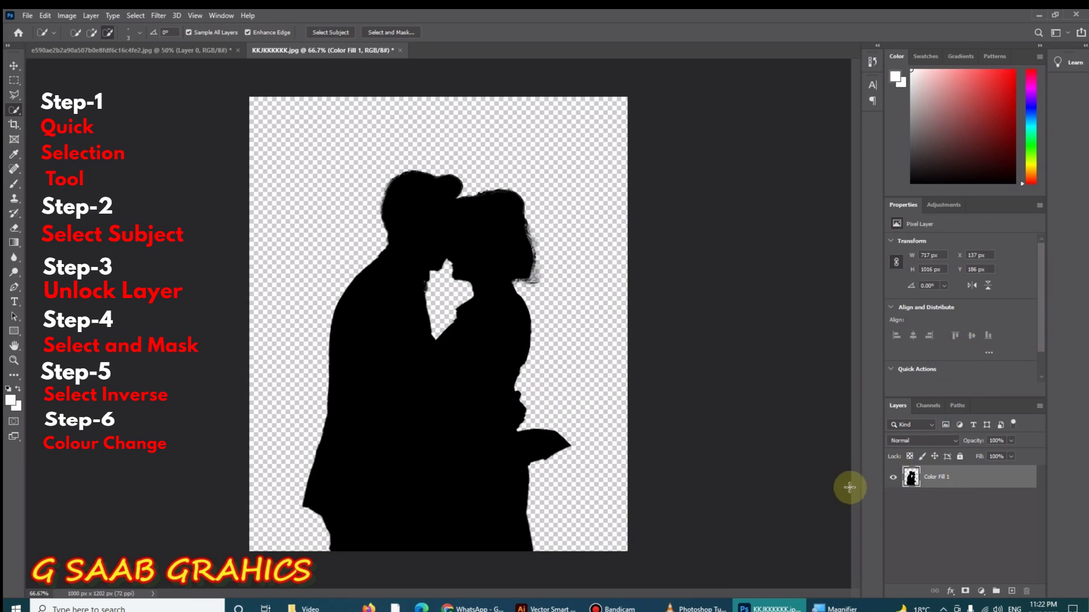
# Move the outdoor couple photo into the silhouette document and test its layer opacity slider
pyautogui.click(158, 50)
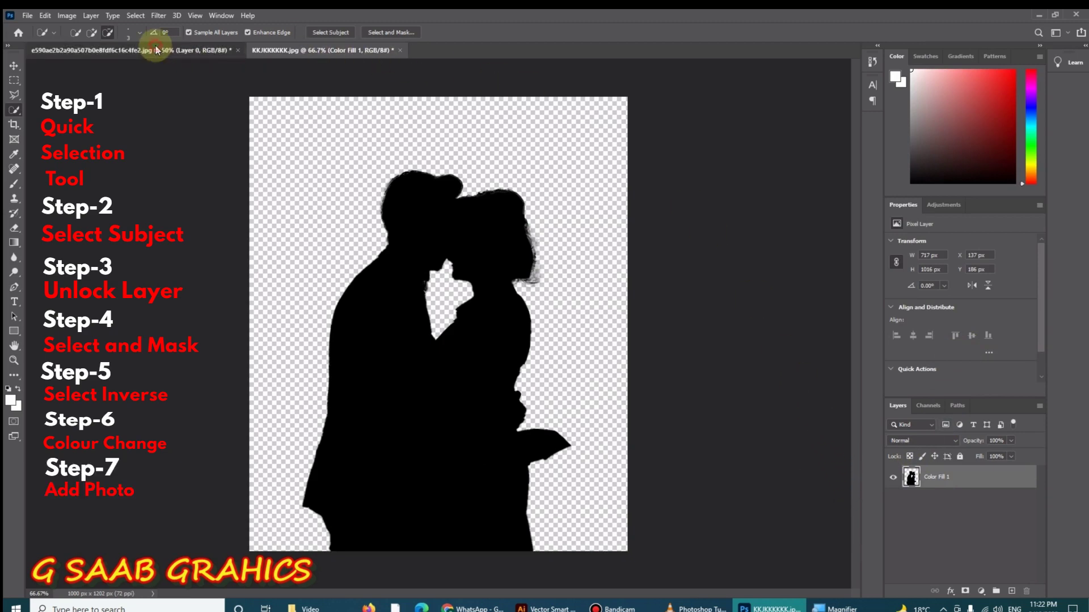
pyautogui.click(13, 69)
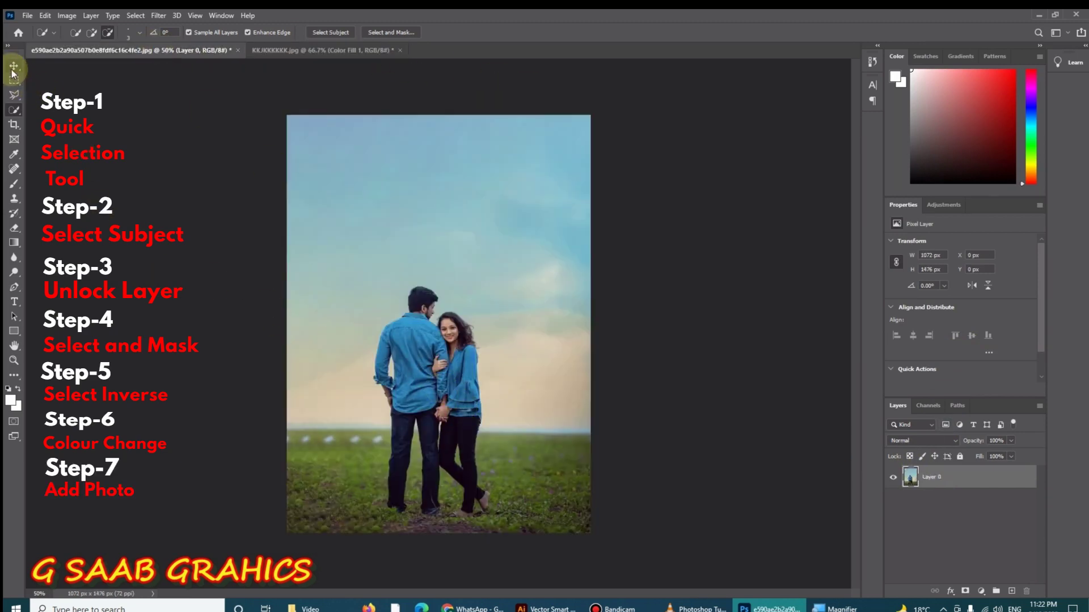
pyautogui.moveTo(423, 383)
pyautogui.mouseDown()
pyautogui.moveTo(317, 109)
pyautogui.moveTo(429, 343)
pyautogui.moveTo(429, 375)
pyautogui.mouseUp()
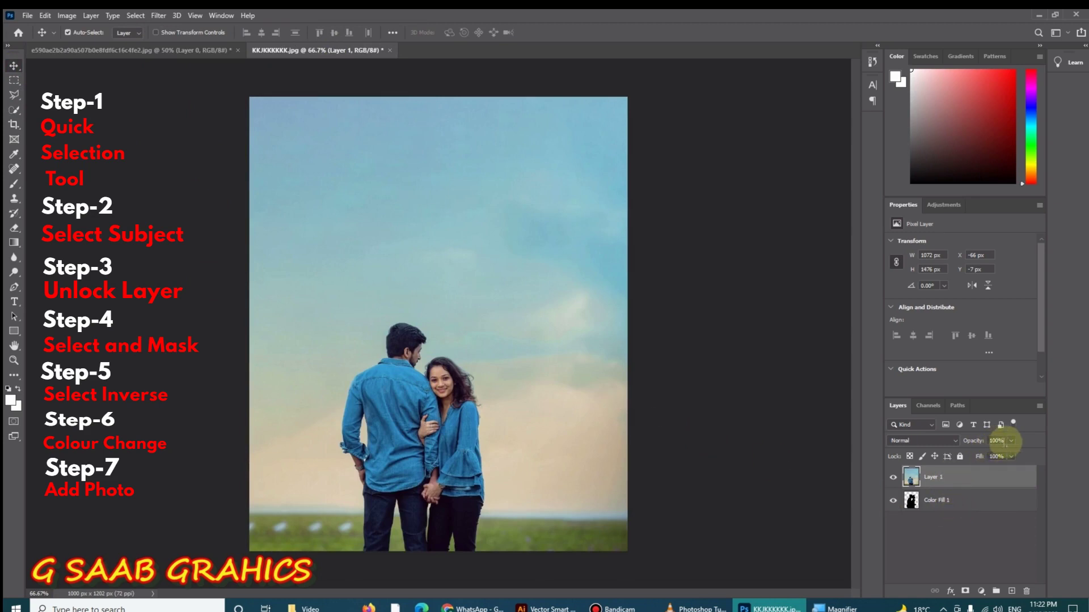
pyautogui.click(1012, 441)
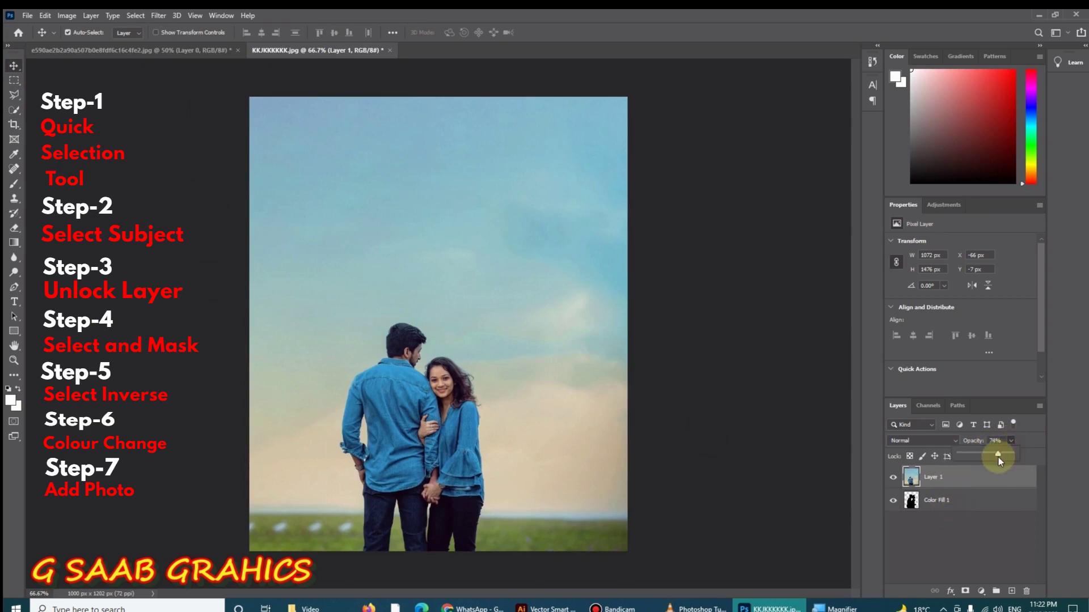
pyautogui.moveTo(996, 458); pyautogui.dragTo(993, 457)
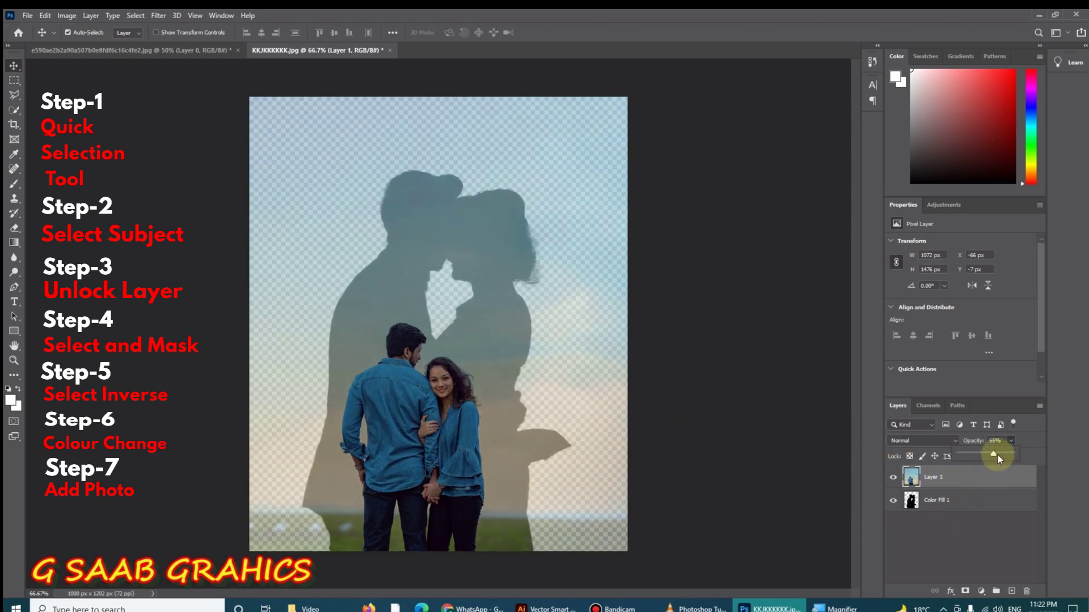
pyautogui.click(1055, 458)
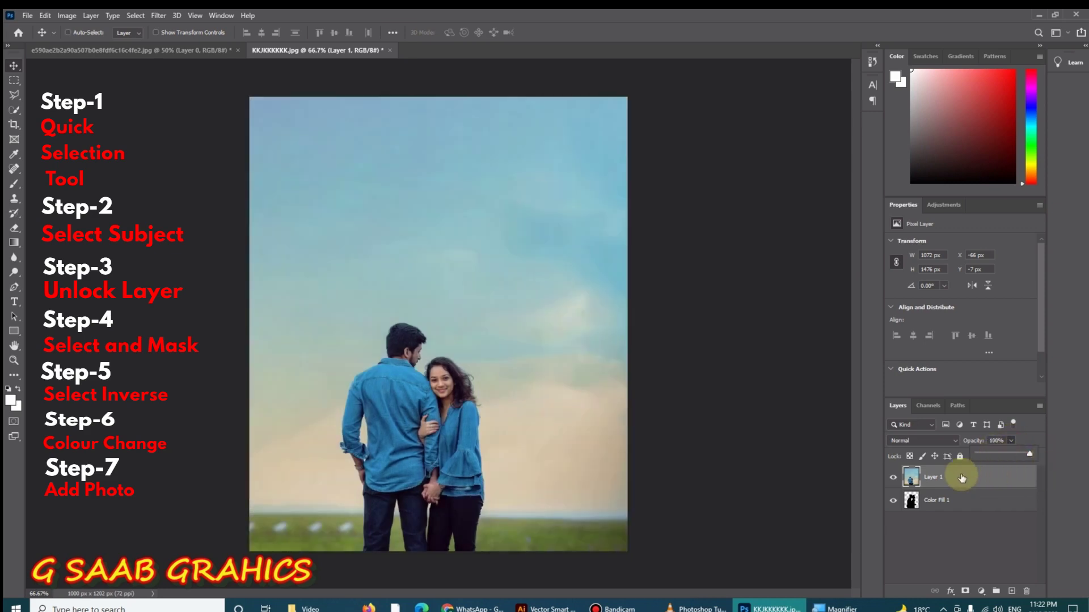
# Duplicate the outdoor photo layer, move the copy to the bottom, and add a white Solid Color fill
pyautogui.hotkey('ctrl', 'j')
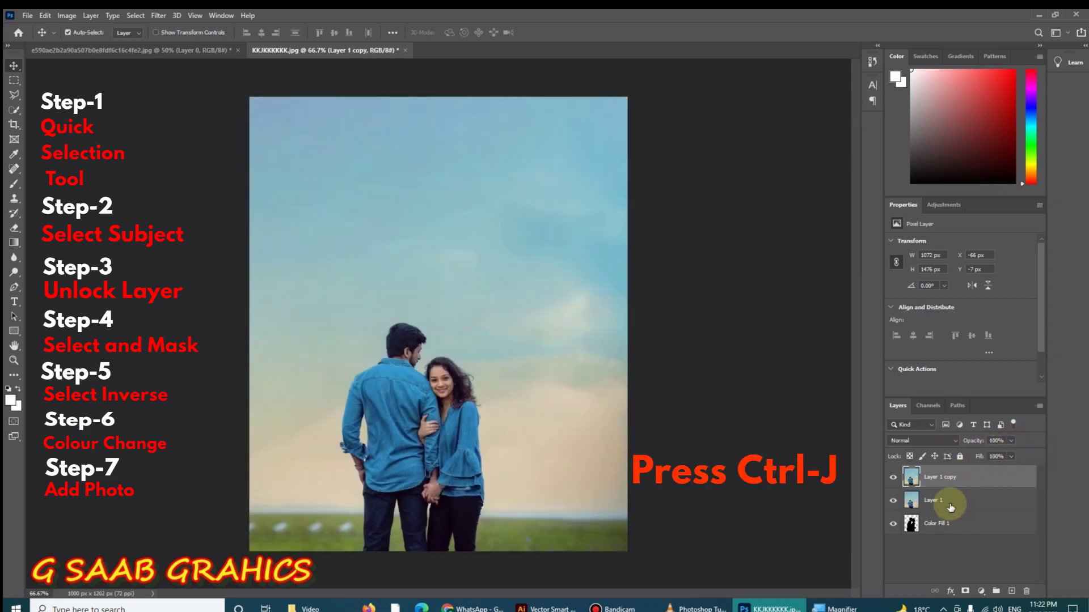
pyautogui.moveTo(960, 476); pyautogui.dragTo(968, 540)
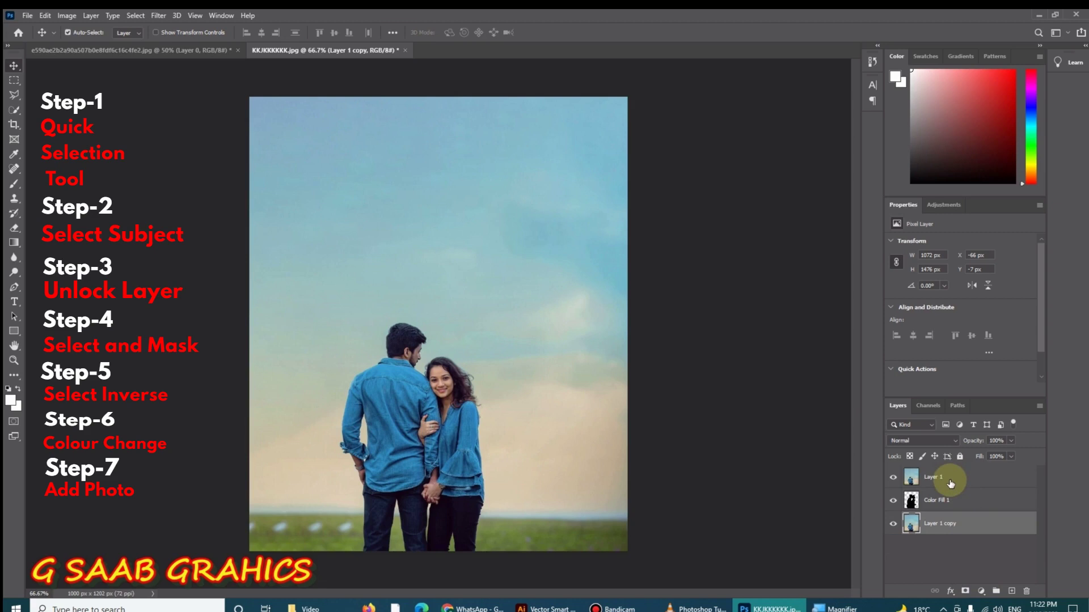
pyautogui.click(984, 593)
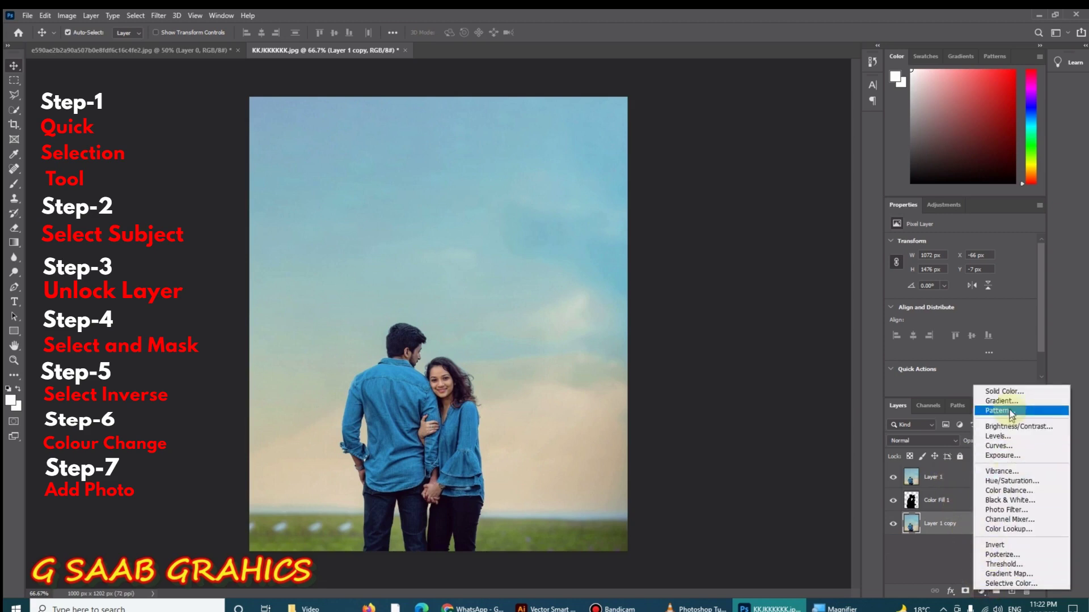
pyautogui.click(1003, 390)
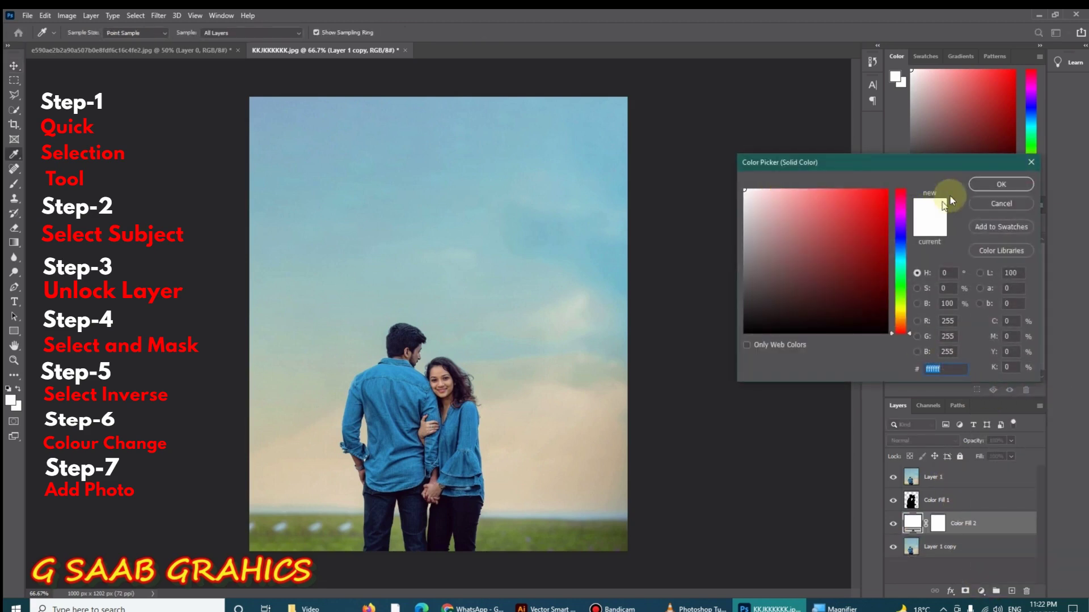
pyautogui.click(1002, 185)
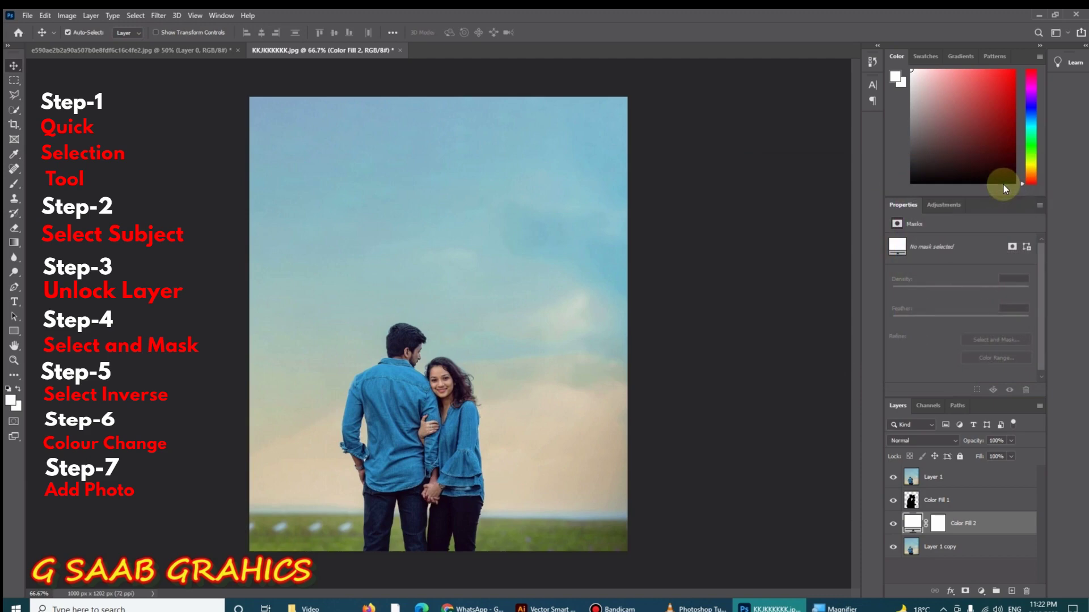
# Clip Layer 1 into the couple silhouette and move Color Fill 2 below Layer 1 copy
pyautogui.rightClick(935, 476)
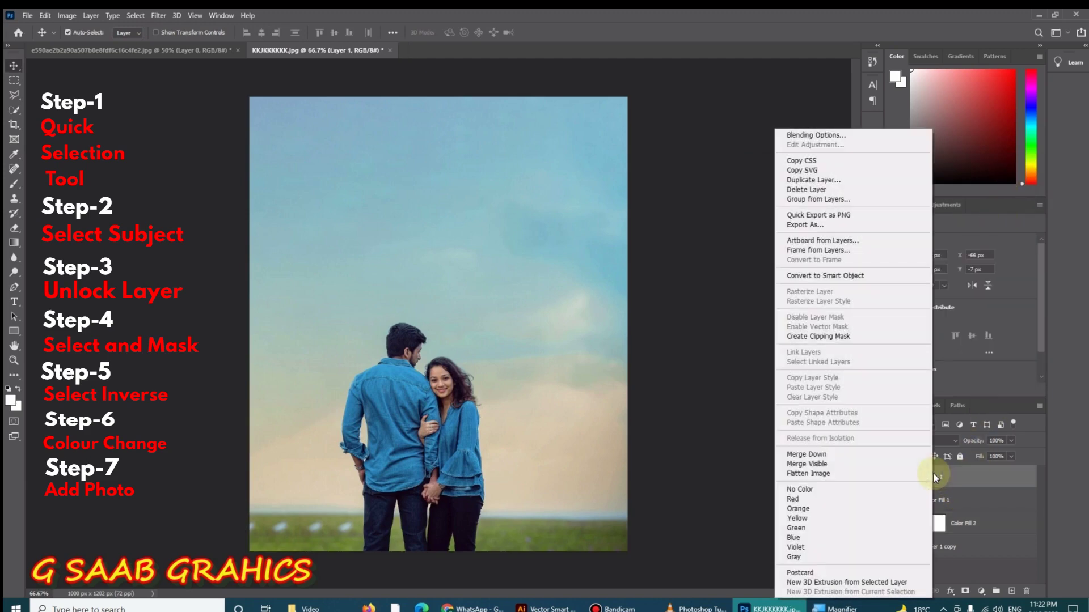
pyautogui.click(826, 338)
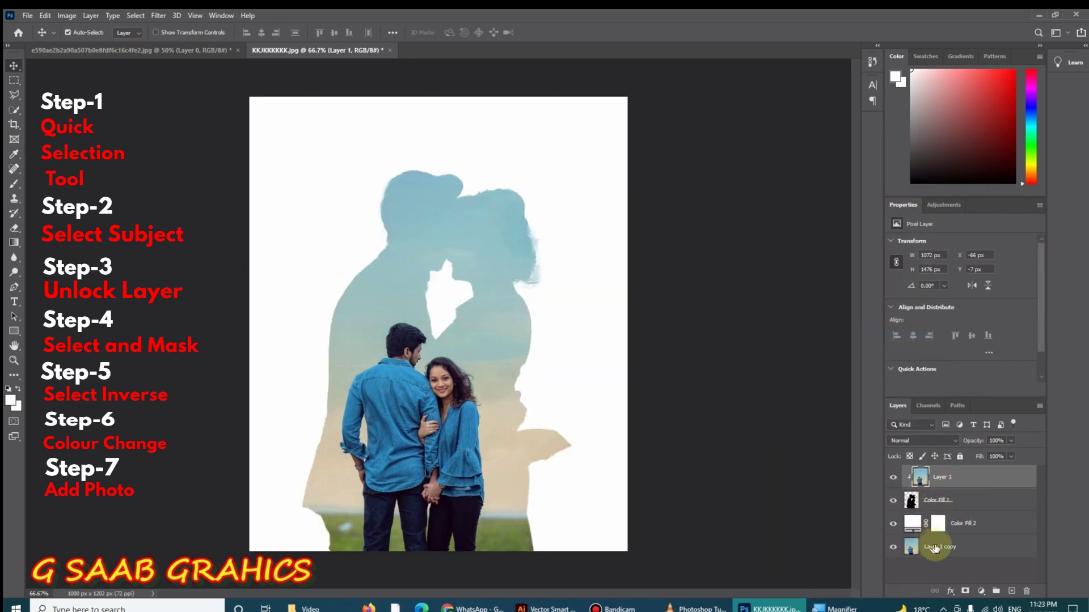
pyautogui.moveTo(963, 523); pyautogui.dragTo(961, 559)
# Lower Layer 1 copy's opacity to 53%
pyautogui.click(941, 524)
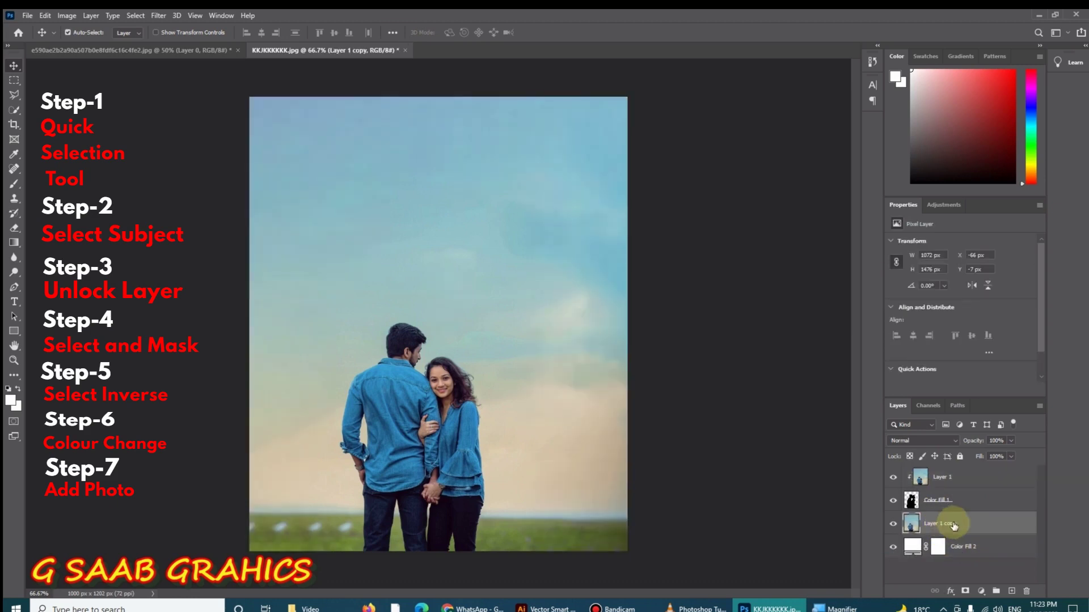
pyautogui.click(1010, 442)
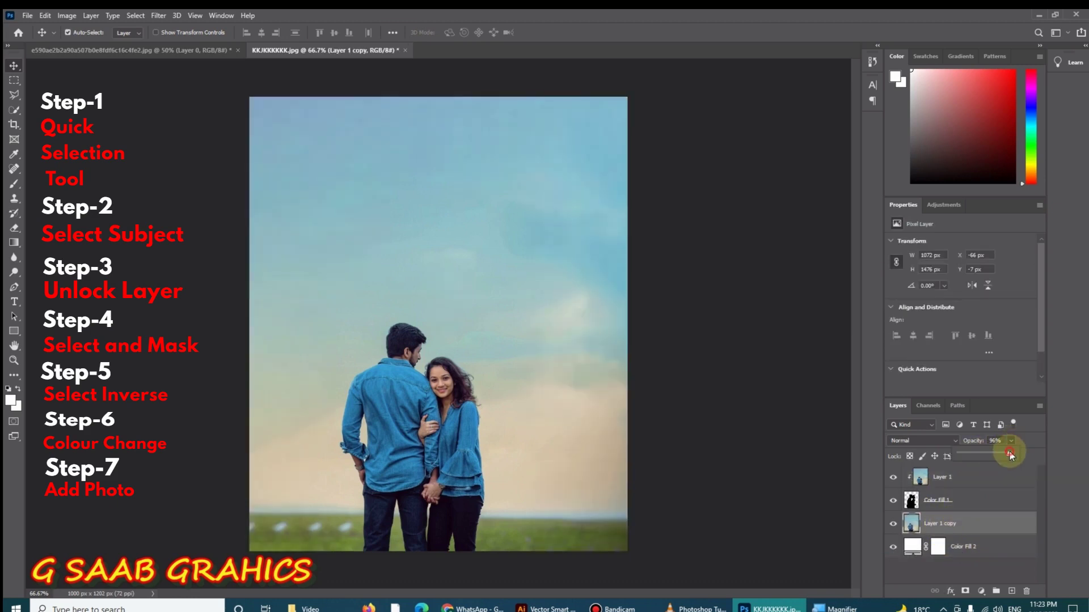
pyautogui.moveTo(1003, 455); pyautogui.dragTo(991, 457)
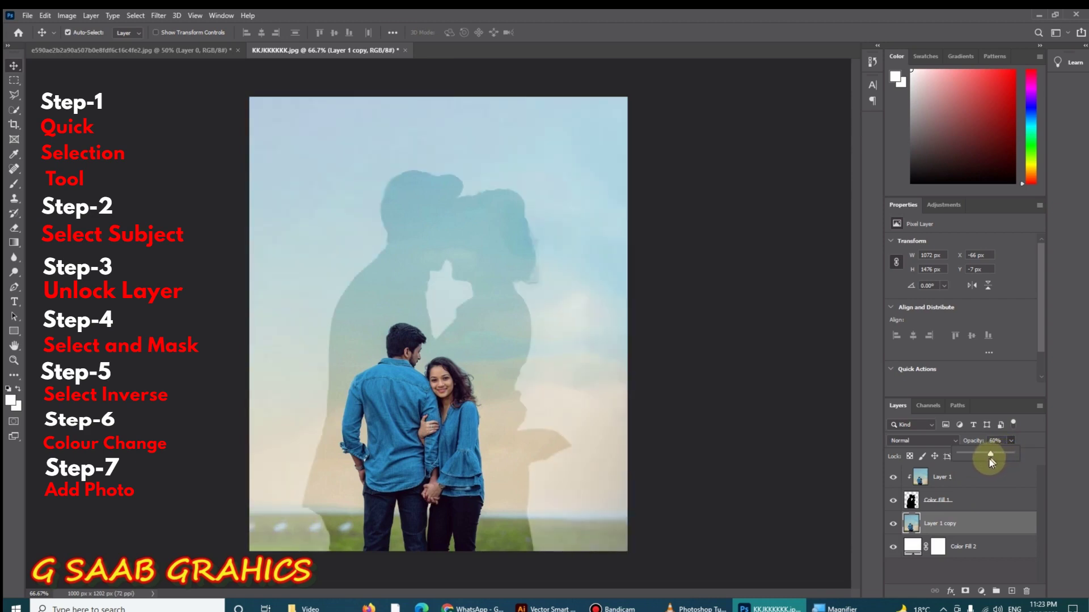
pyautogui.moveTo(989, 460); pyautogui.dragTo(985, 459)
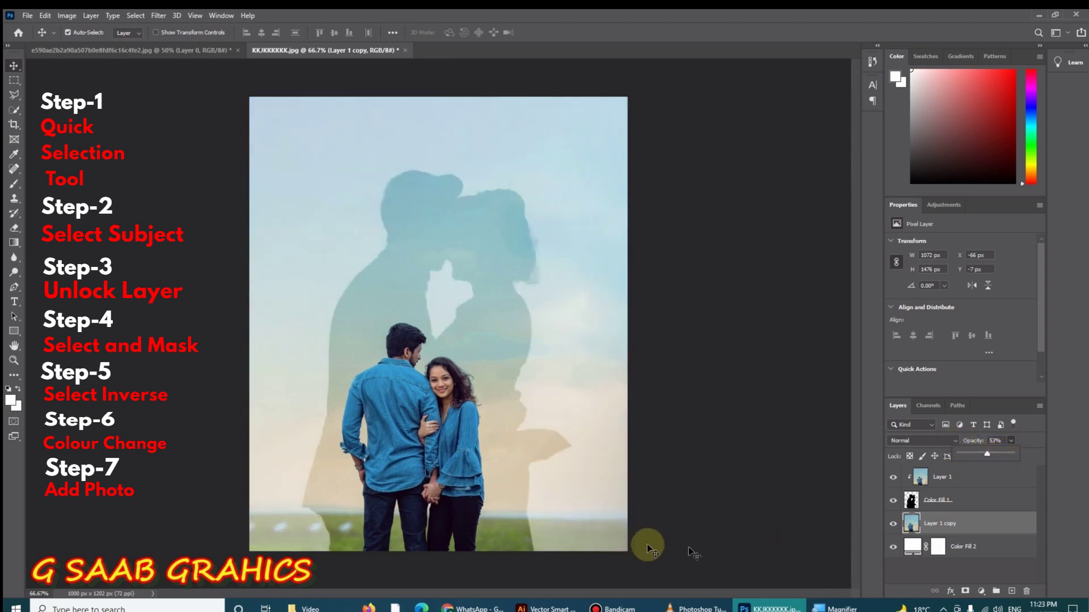